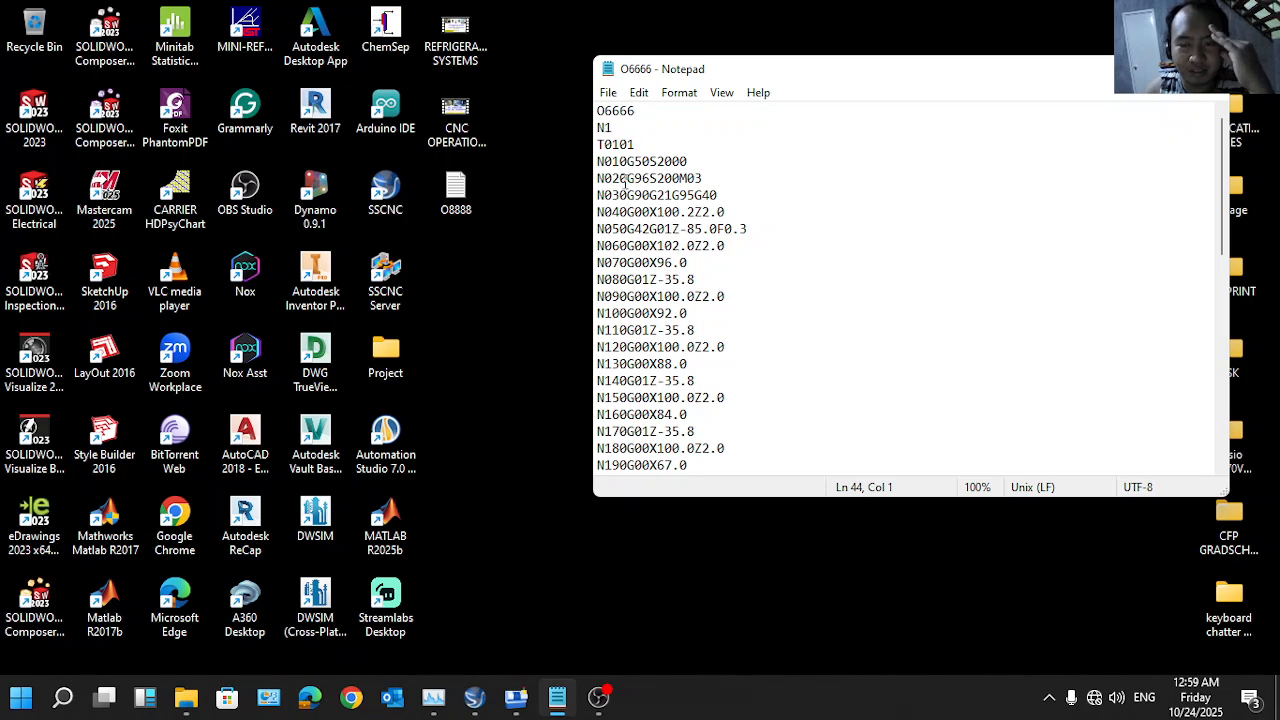
# Step: Review the O6666 G-code program listing from beginning to end
pyautogui.scroll(-9, 618, 270)
pyautogui.scroll(1, 636, 320)
pyautogui.scroll(8, 636, 320)
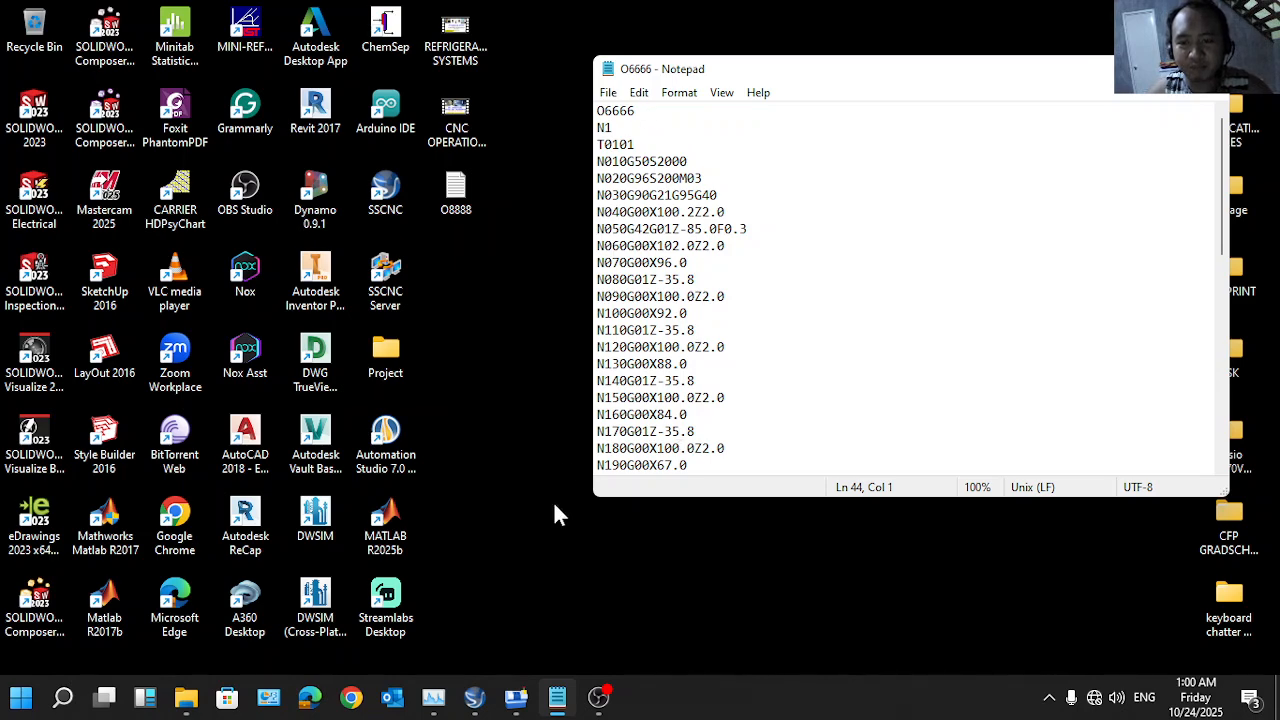
# Step: Switch to SwanSoft CNC and inspect the mounted workpiece and the programmed toolpath in the 3D machine view
pyautogui.click(521, 705)
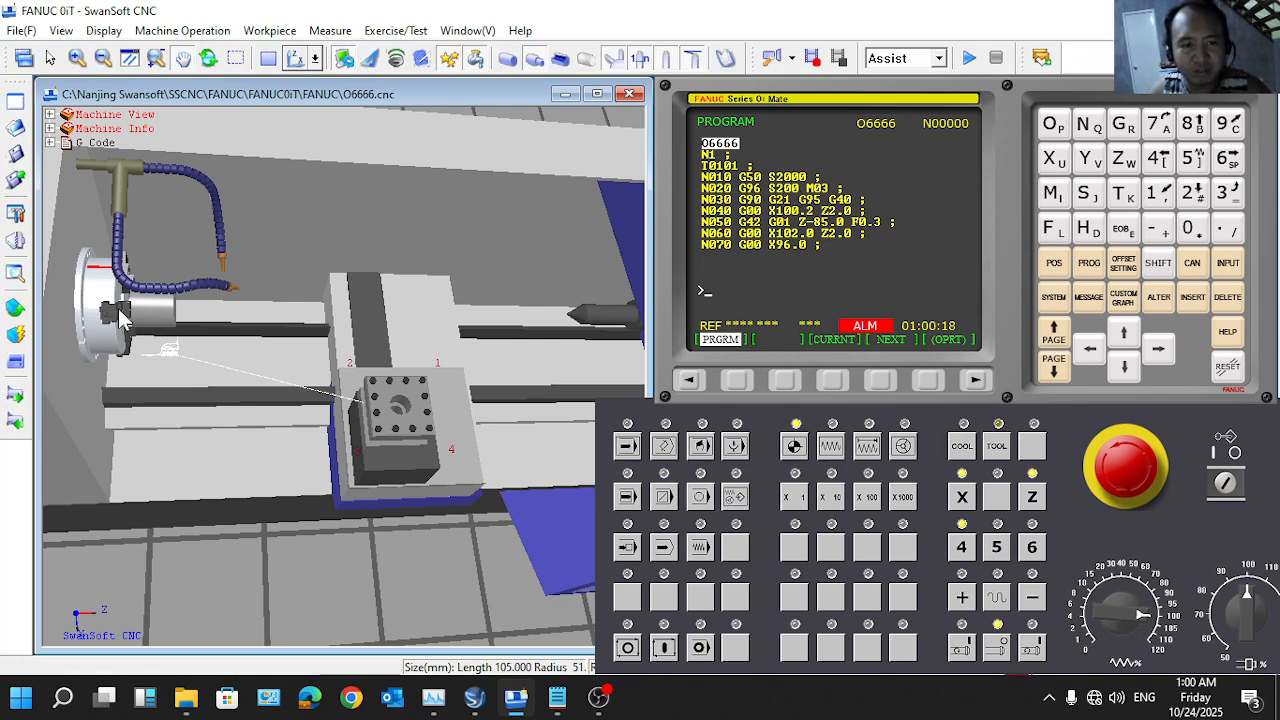
pyautogui.scroll(5, 120, 315)
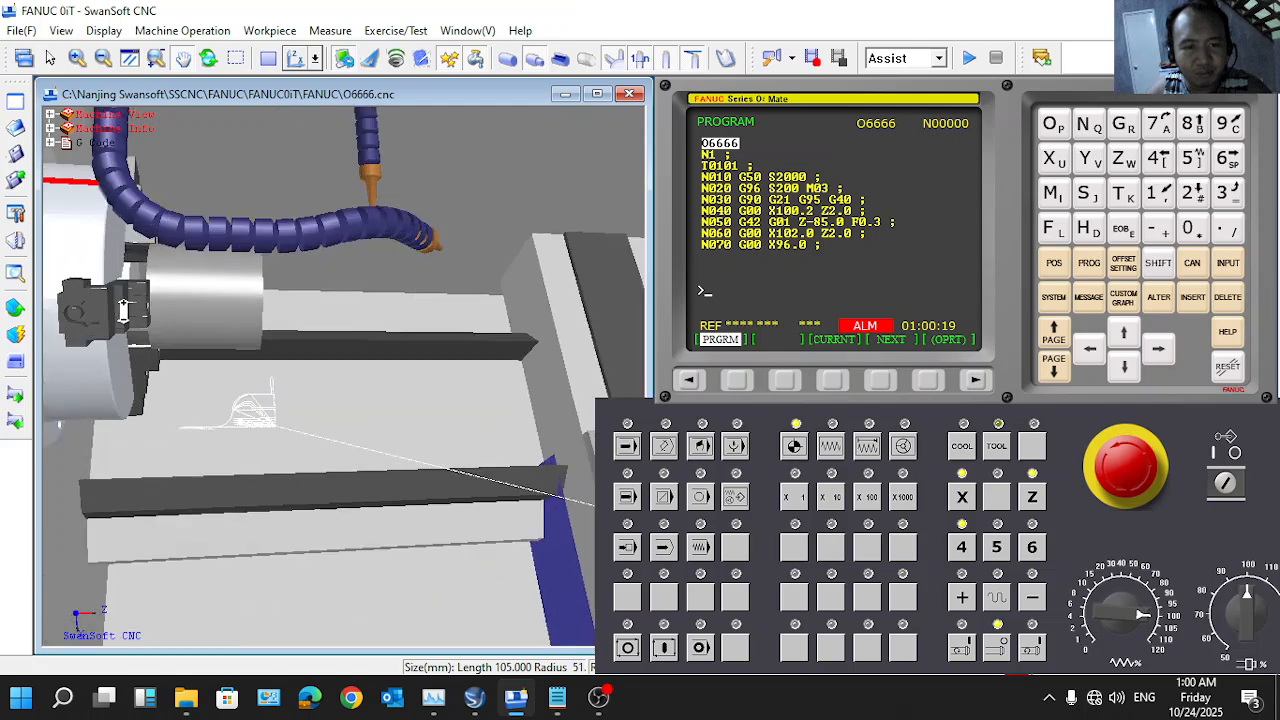
pyautogui.scroll(3, 194, 298)
pyautogui.scroll(-5, 211, 302)
pyautogui.scroll(-4, 211, 305)
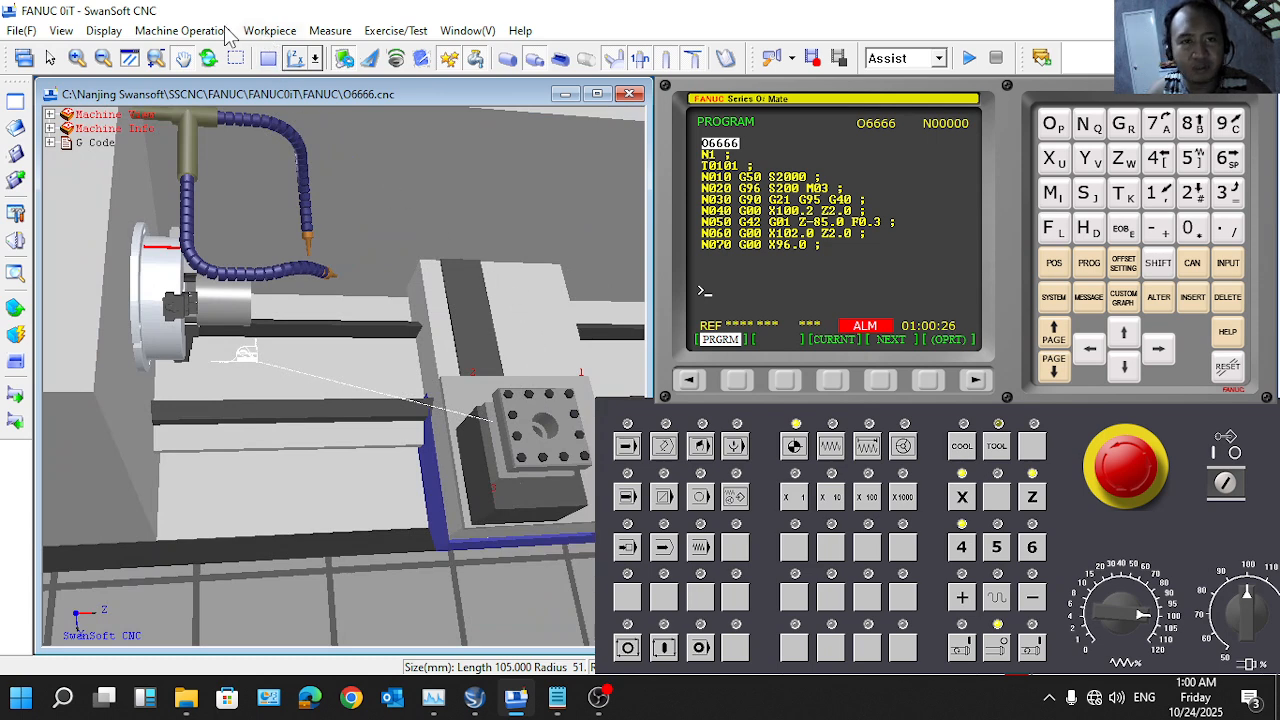
# Step: Open the tool magazine management and add external turning tool 001 to tool station 1
pyautogui.click(272, 32)
pyautogui.moveTo(182, 30)
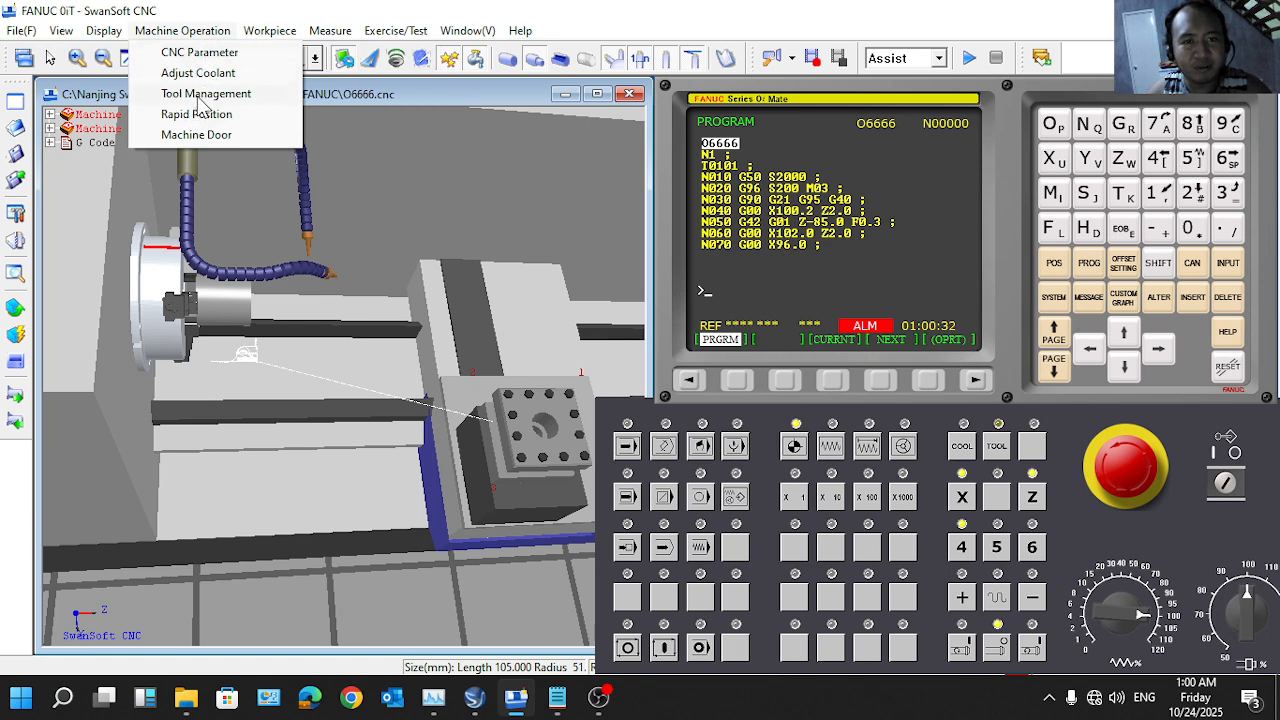
pyautogui.click(200, 96)
pyautogui.click(481, 205)
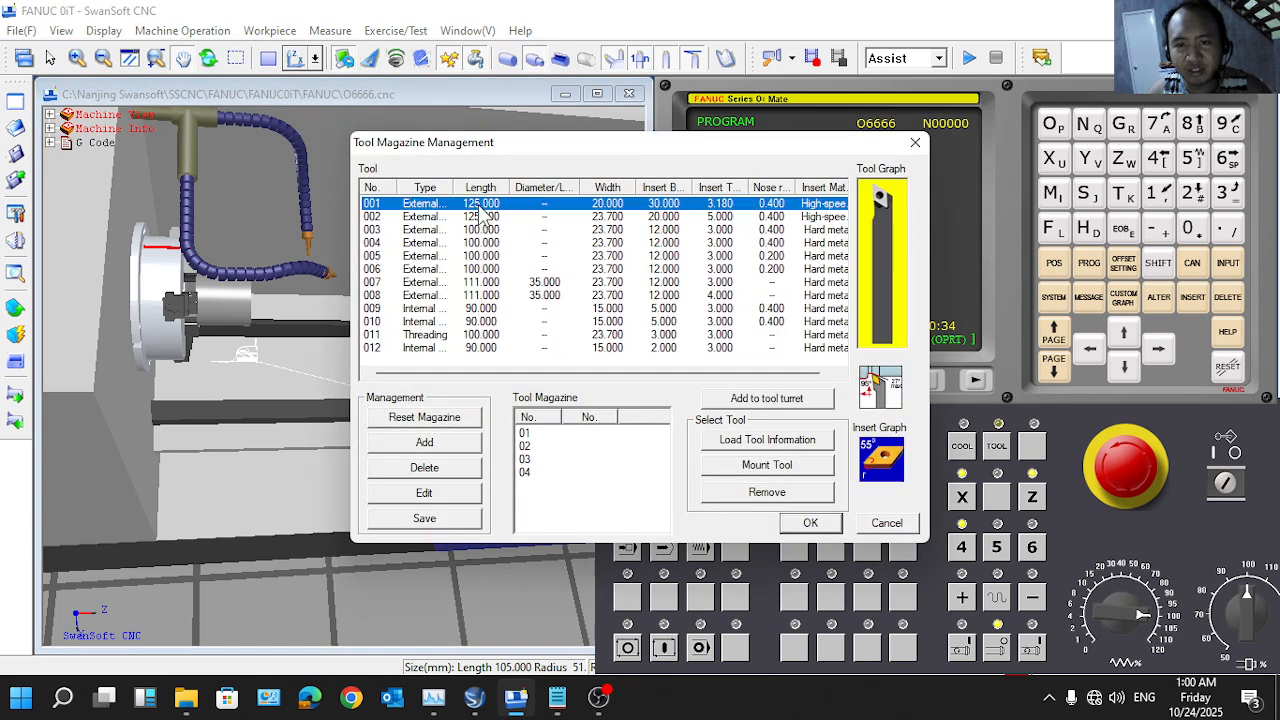
pyautogui.click(764, 402)
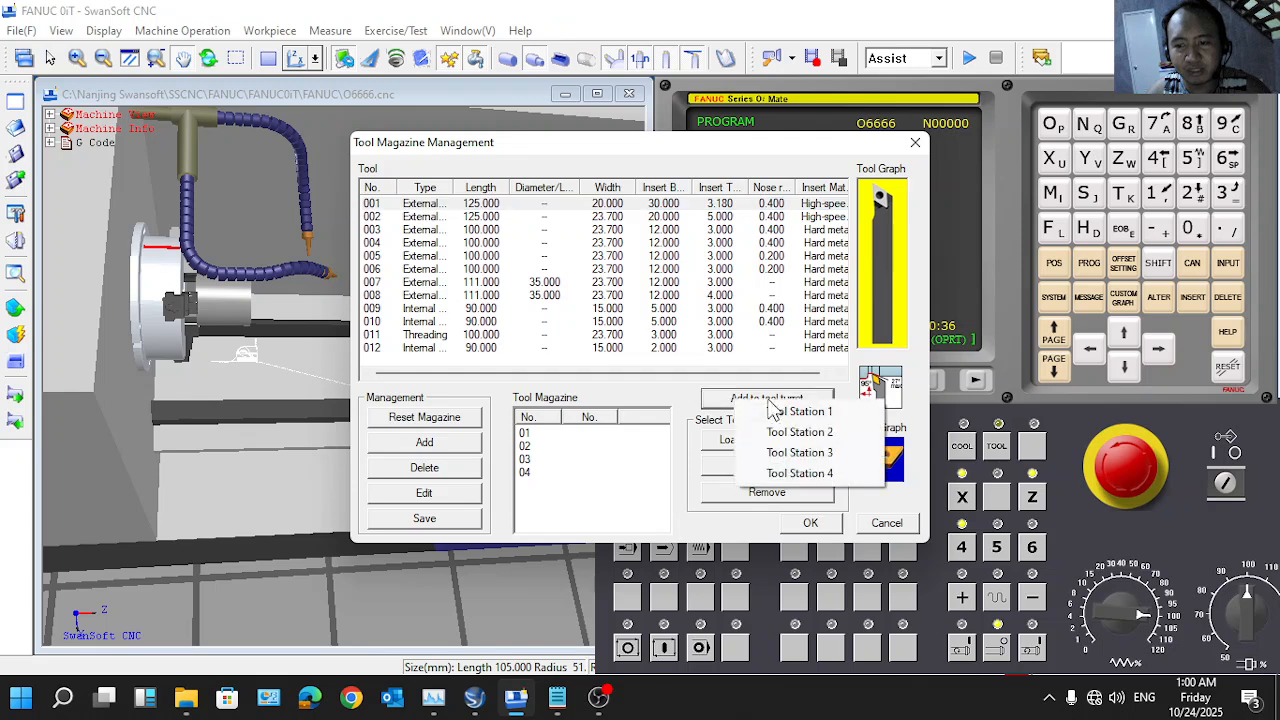
pyautogui.click(795, 412)
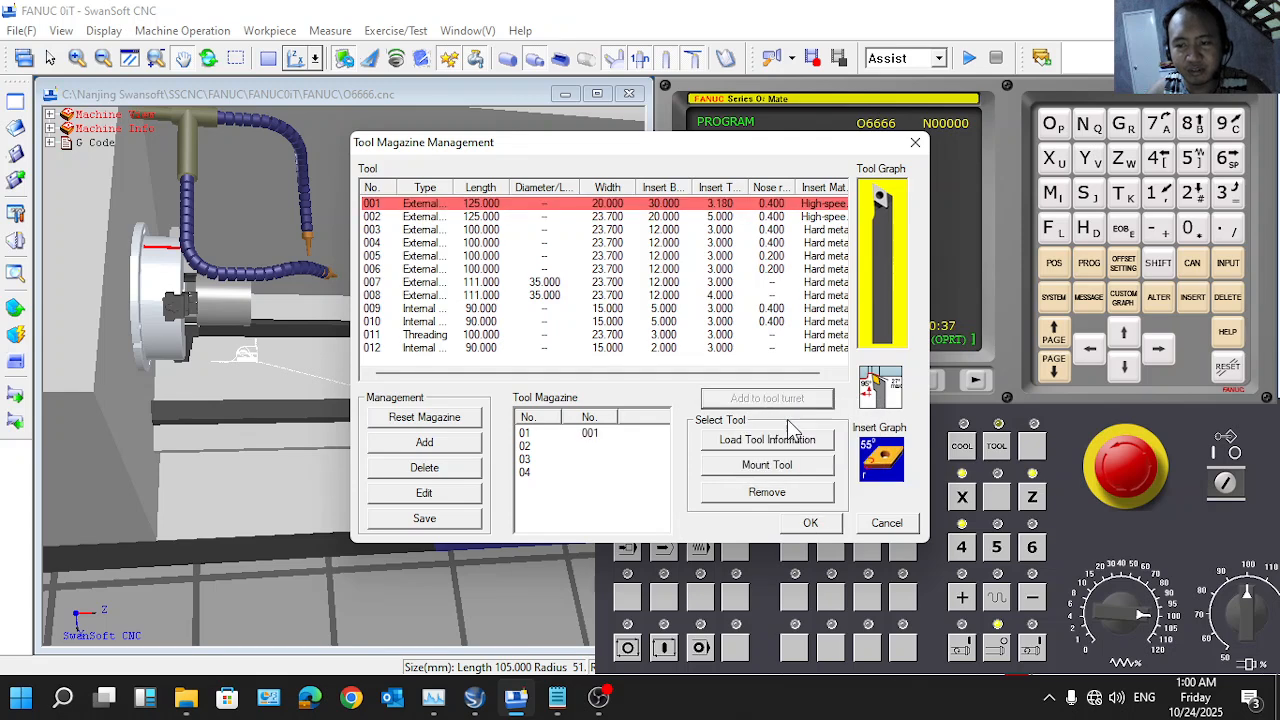
# Step: Open tool 002 in the tool editor, accept its settings, add it to tool station 2 and confirm the magazine
pyautogui.click(503, 218)
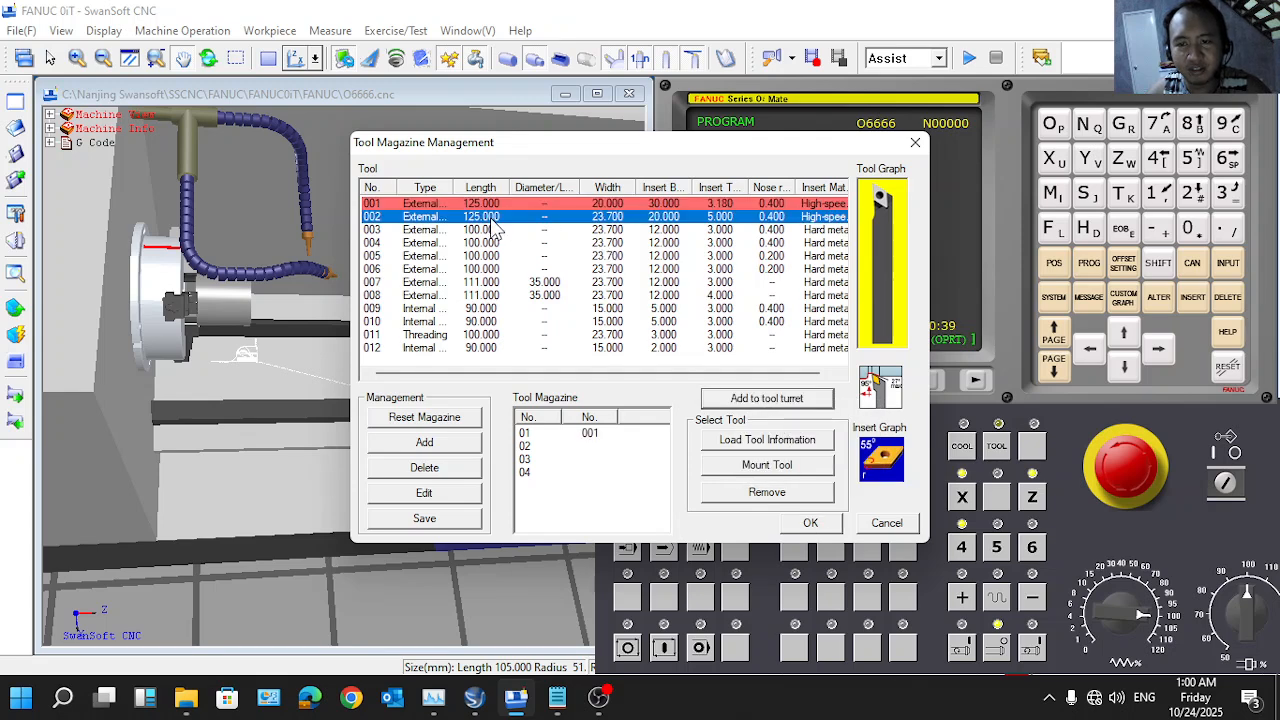
pyautogui.doubleClick(712, 222)
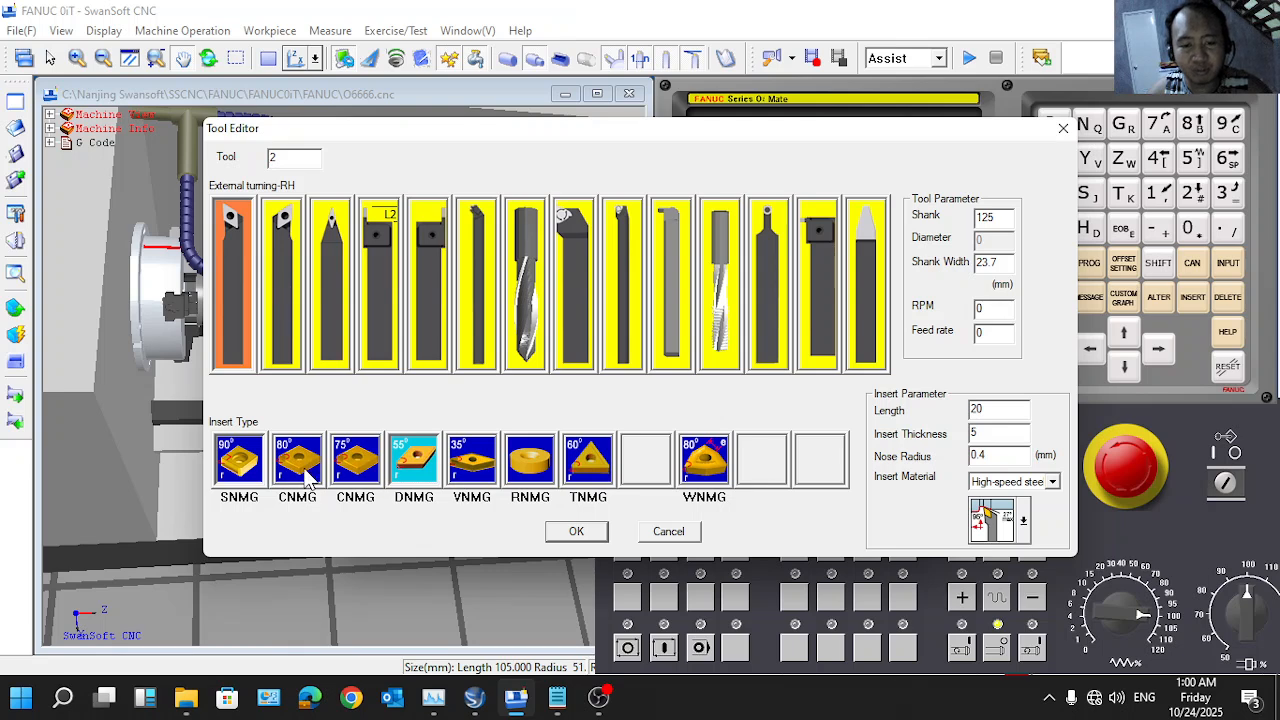
pyautogui.click(572, 535)
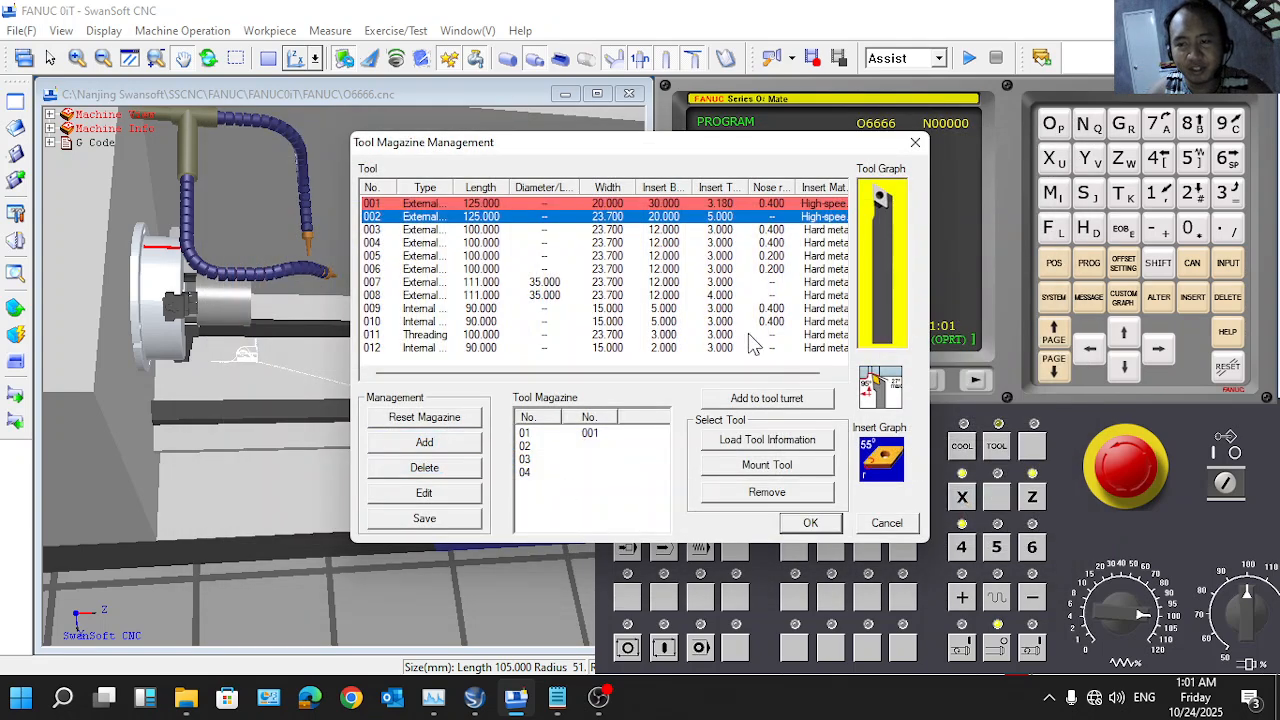
pyautogui.click(768, 400)
pyautogui.click(825, 431)
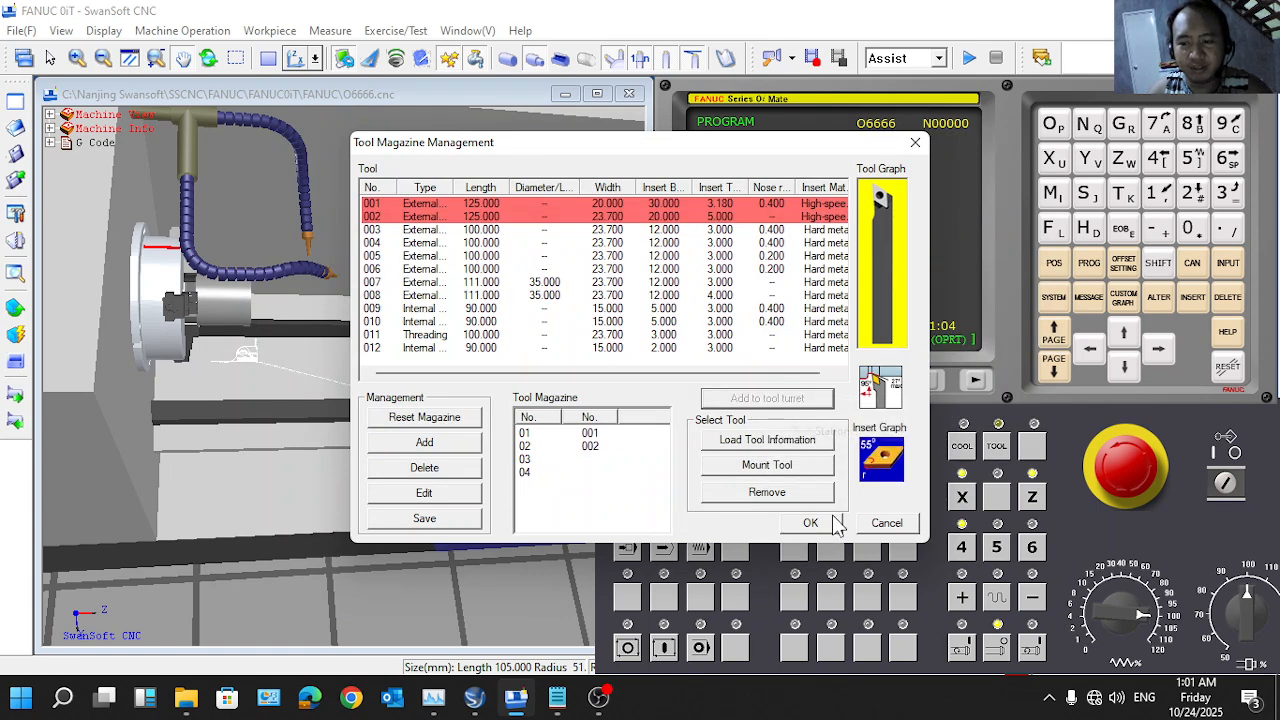
pyautogui.click(822, 524)
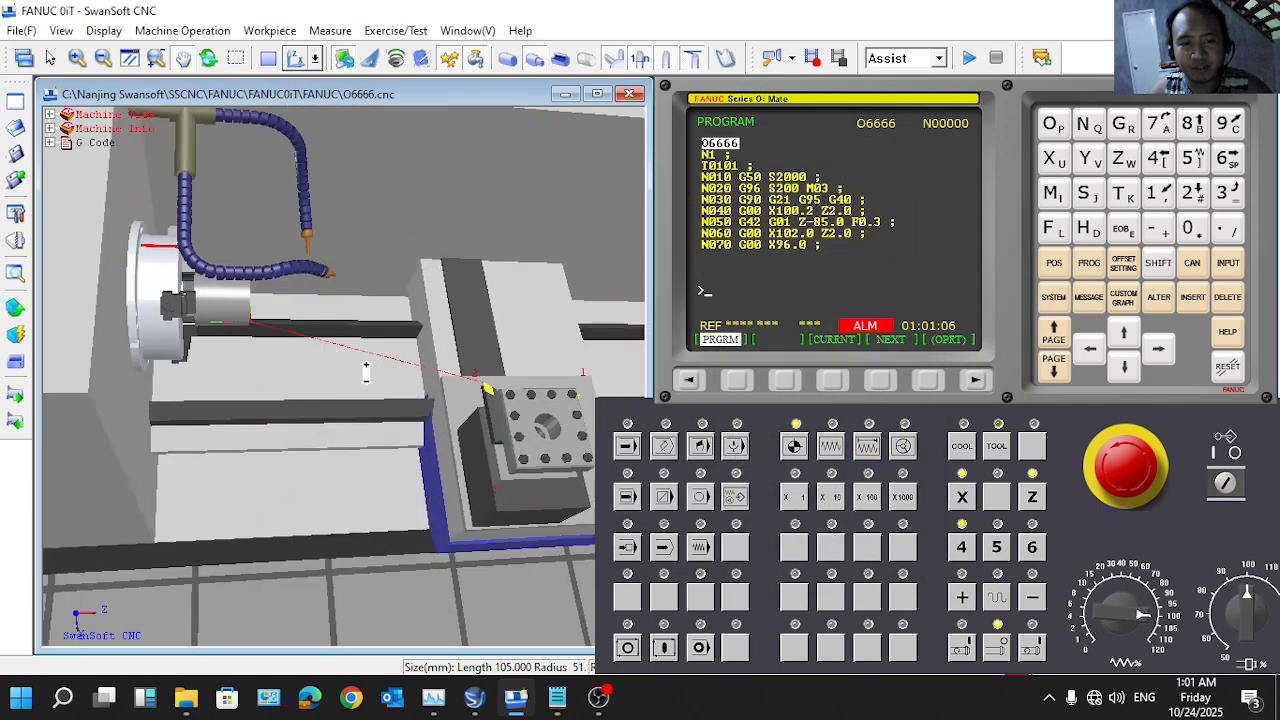
# Step: Switch the machine display to the 2D view and examine the workpiece, toolpath and tool position
pyautogui.scroll(2, 386, 371)
pyautogui.click(264, 61)
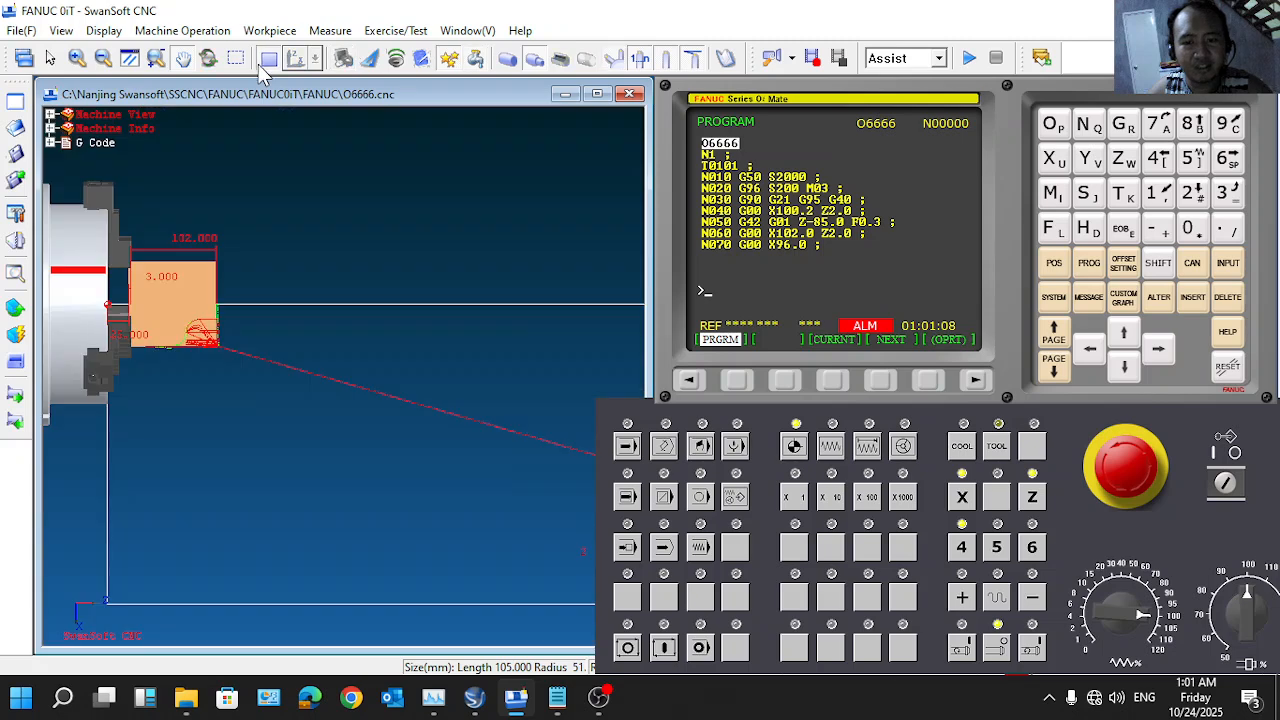
pyautogui.scroll(2, 150, 370)
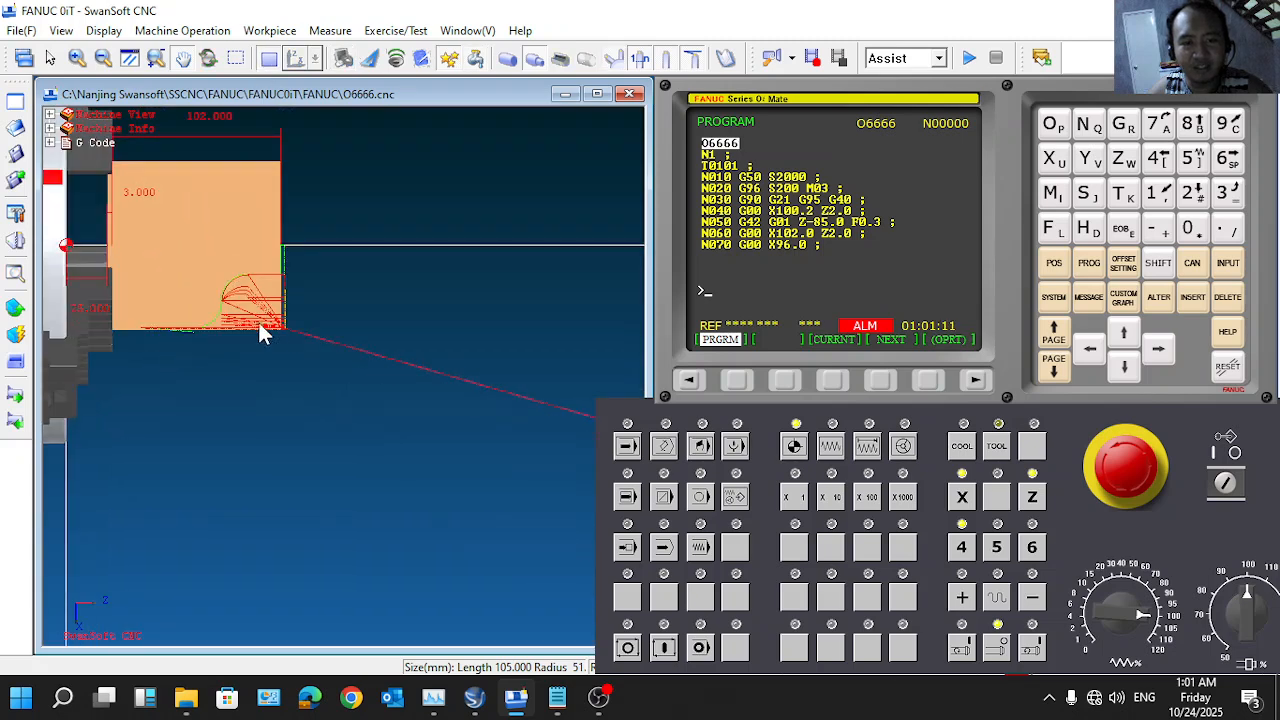
pyautogui.scroll(-1, 365, 288)
pyautogui.scroll(-1, 390, 300)
pyautogui.scroll(3, 251, 306)
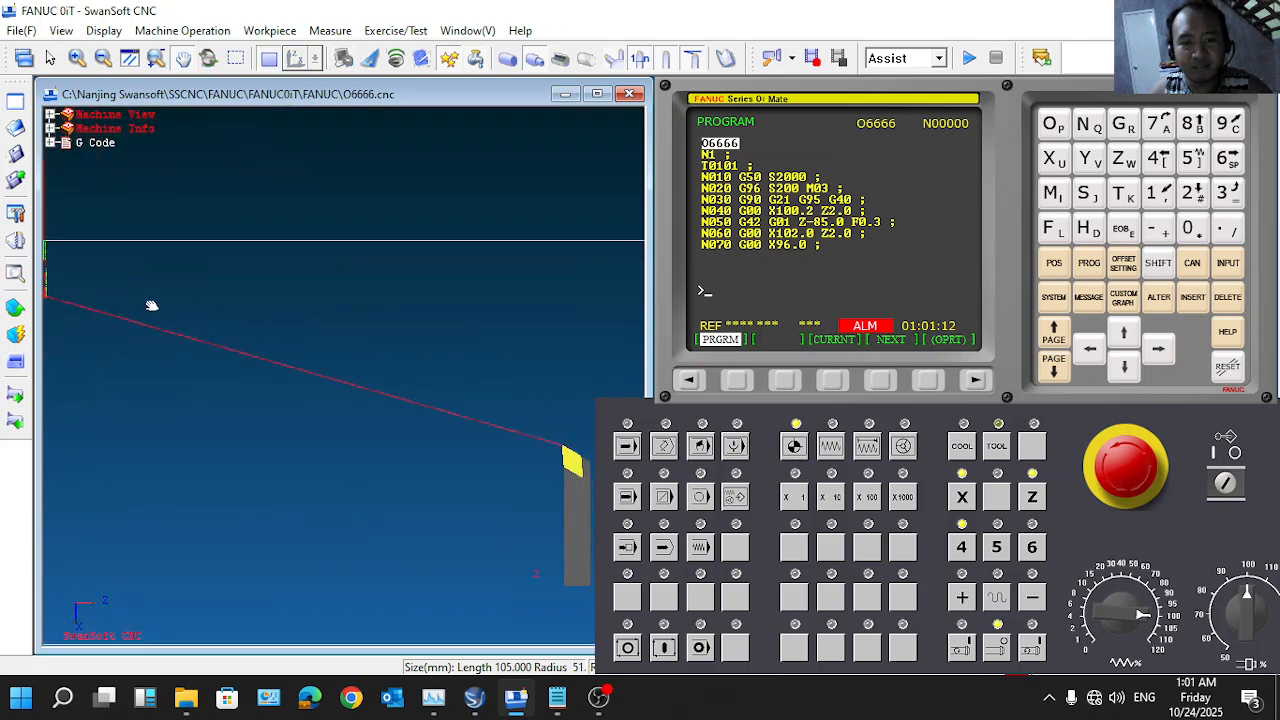
pyautogui.scroll(-3, 350, 371)
pyautogui.moveTo(350, 371); pyautogui.dragTo(151, 277)
pyautogui.scroll(2, 111, 266)
pyautogui.scroll(-3, 437, 380)
pyautogui.scroll(1, 350, 405)
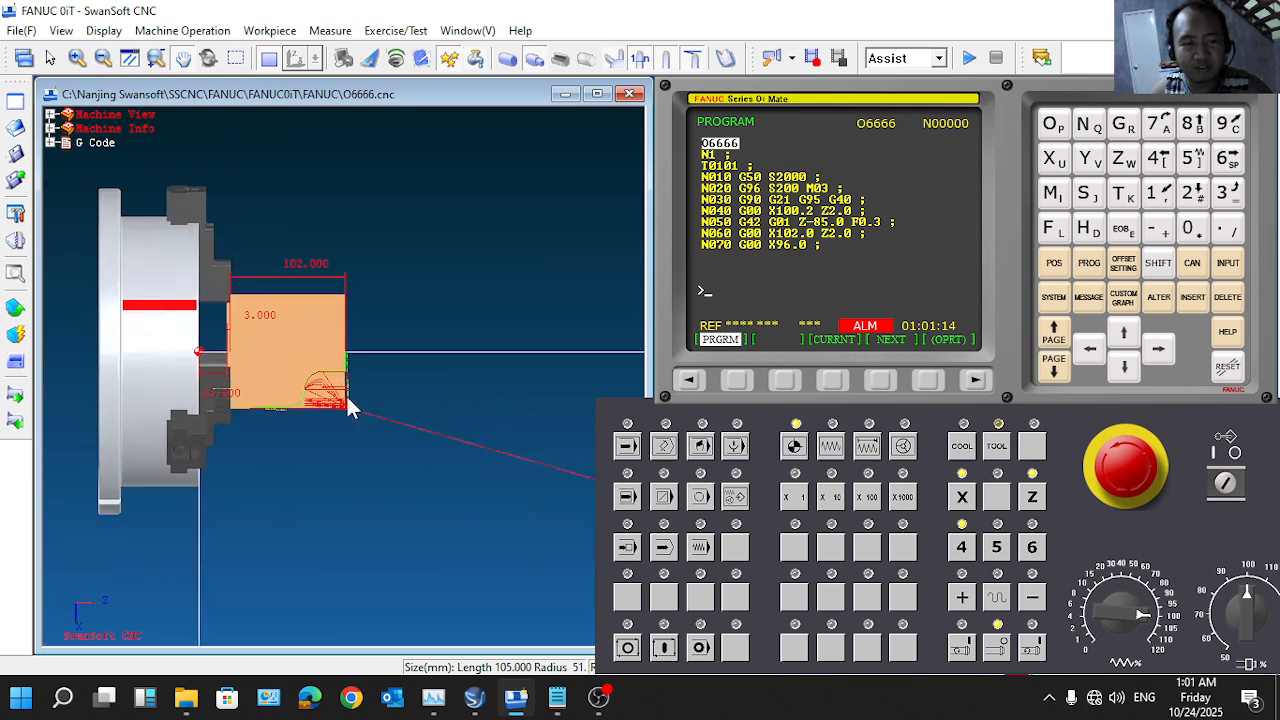
# Step: Use Rapid Position to bring the active tool to the centre of the workpiece's front face
pyautogui.click(21, 316)
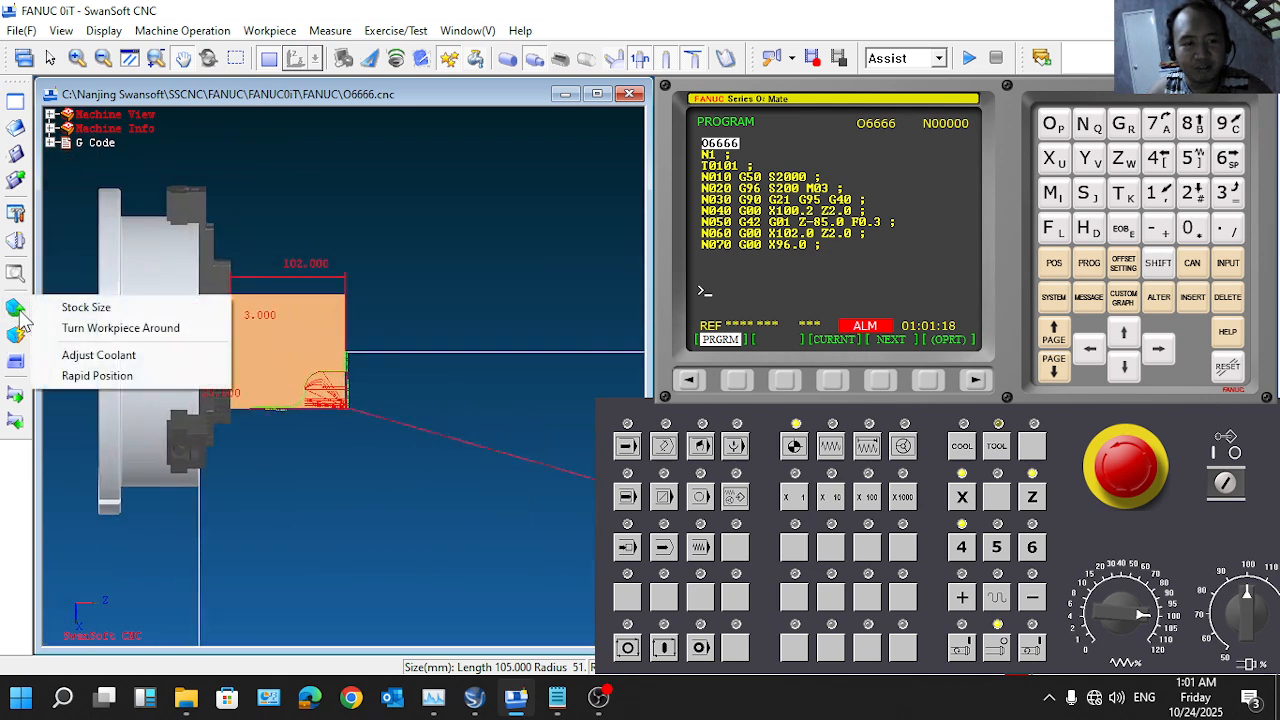
pyautogui.click(108, 378)
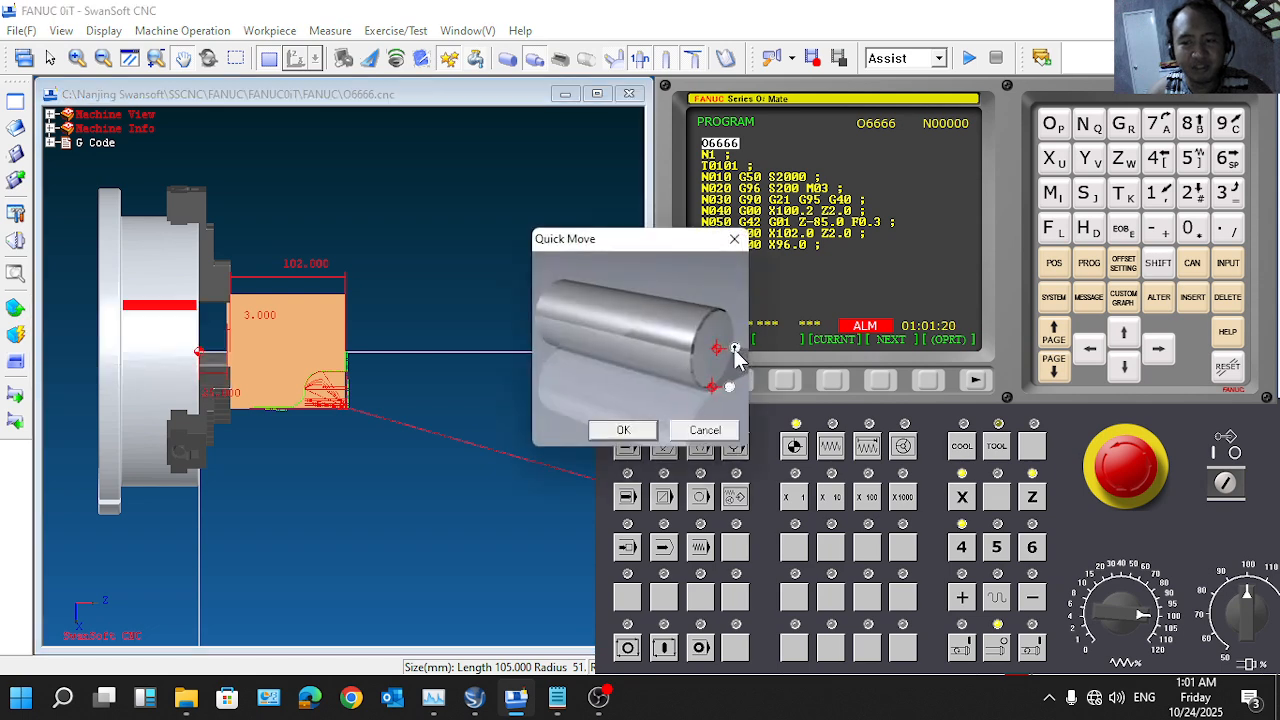
pyautogui.click(623, 430)
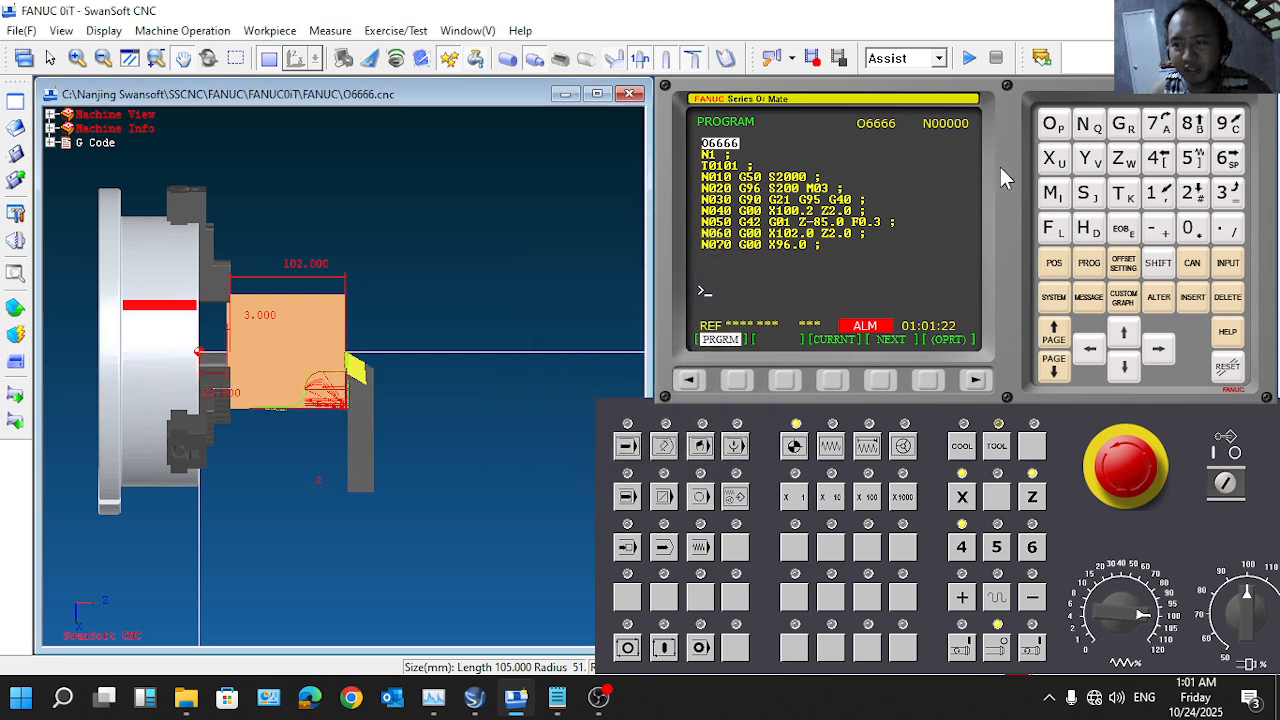
# Step: In edit mode, open the geometry offset page and measure the X offset of G 002 with X0
pyautogui.click(663, 445)
pyautogui.click(1123, 264)
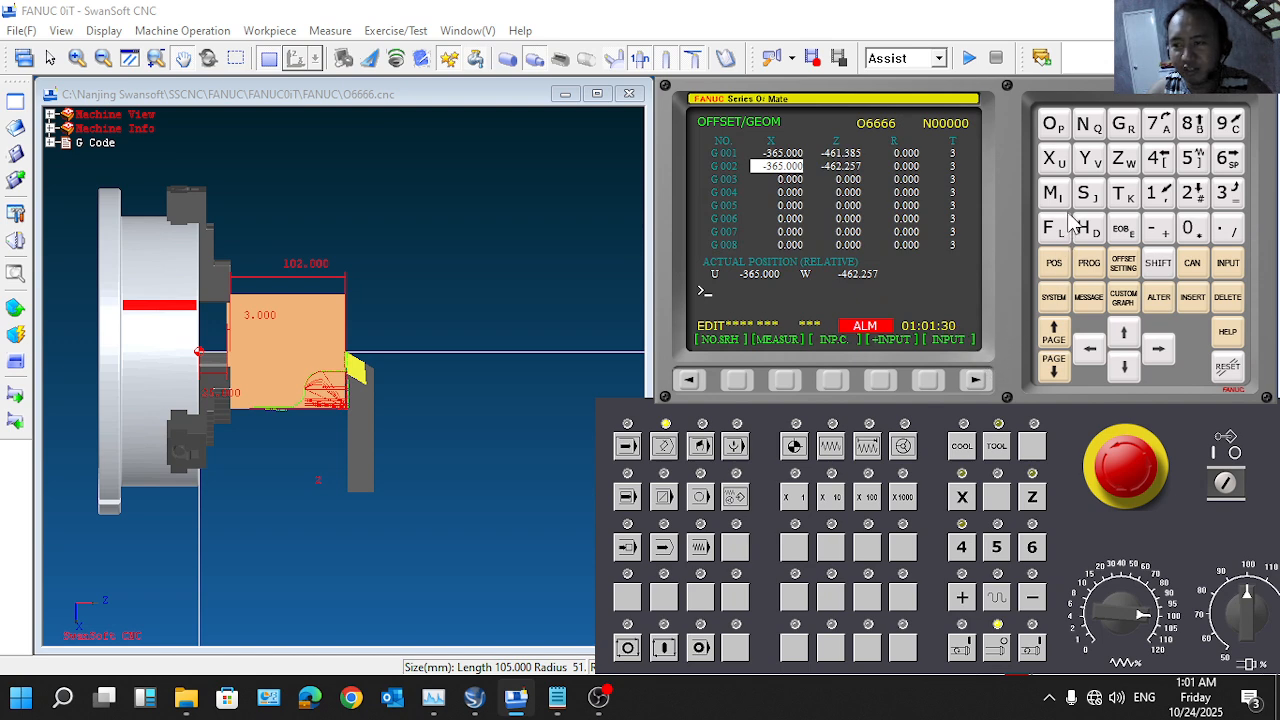
pyautogui.click(1055, 160)
pyautogui.click(1192, 233)
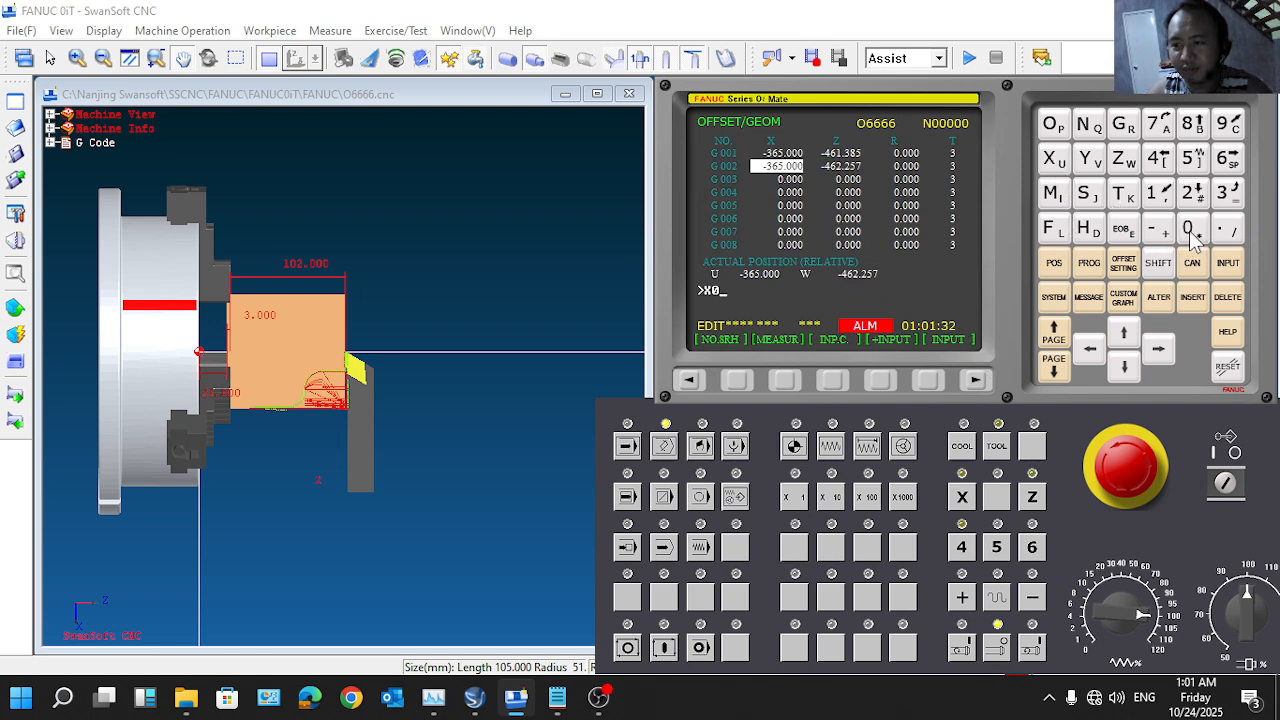
pyautogui.click(789, 376)
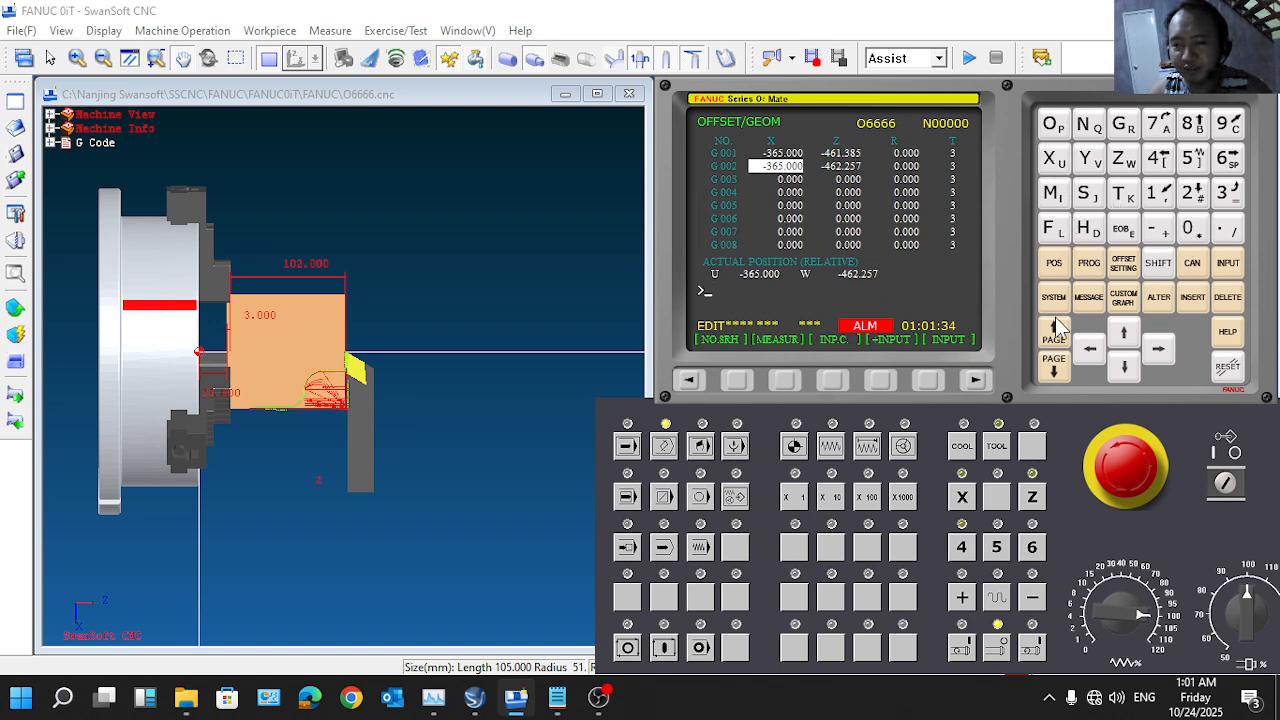
# Step: Measure the Z offset of G 002 with Z0, and select the Z offset of G 001
pyautogui.click(1159, 349)
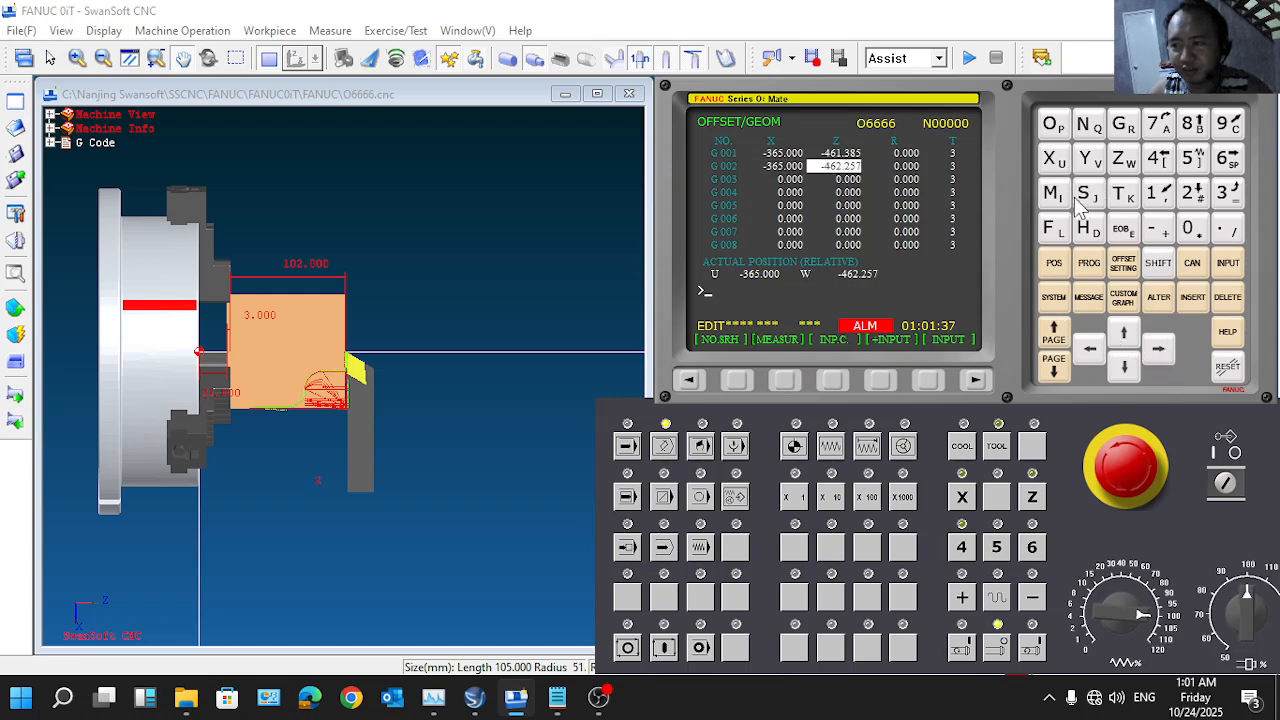
pyautogui.click(1130, 165)
pyautogui.click(1192, 231)
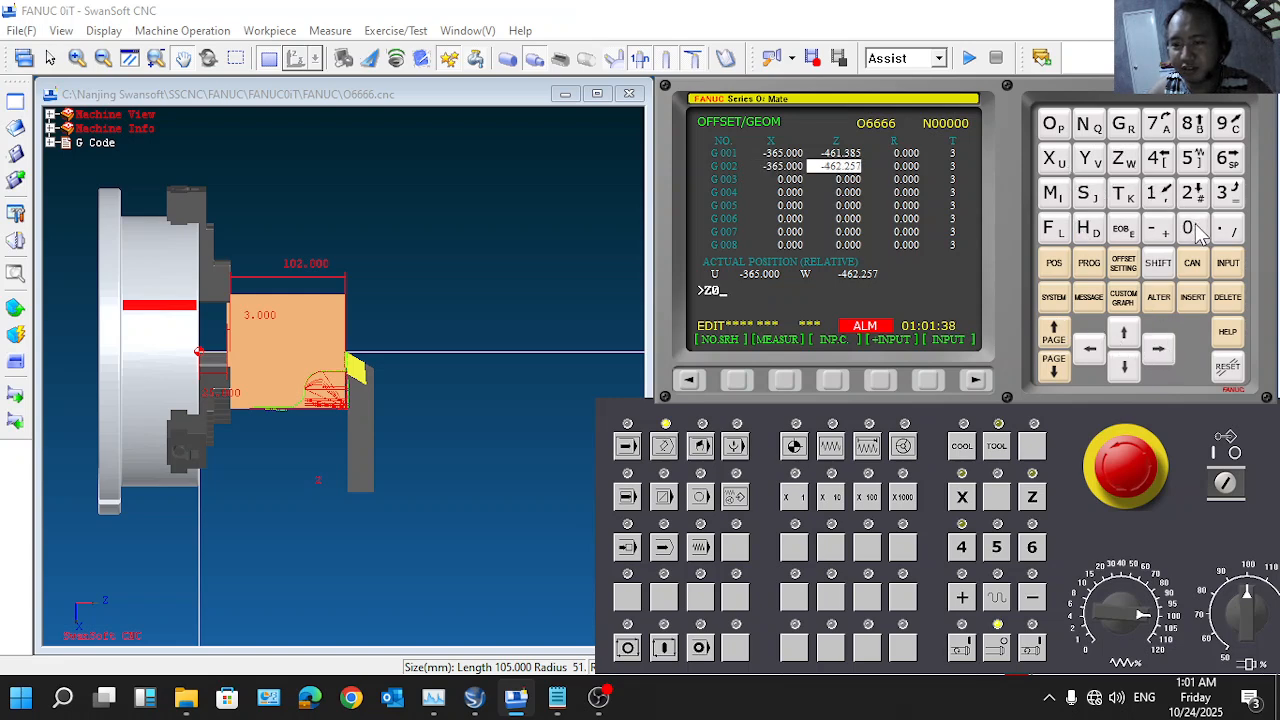
pyautogui.click(786, 378)
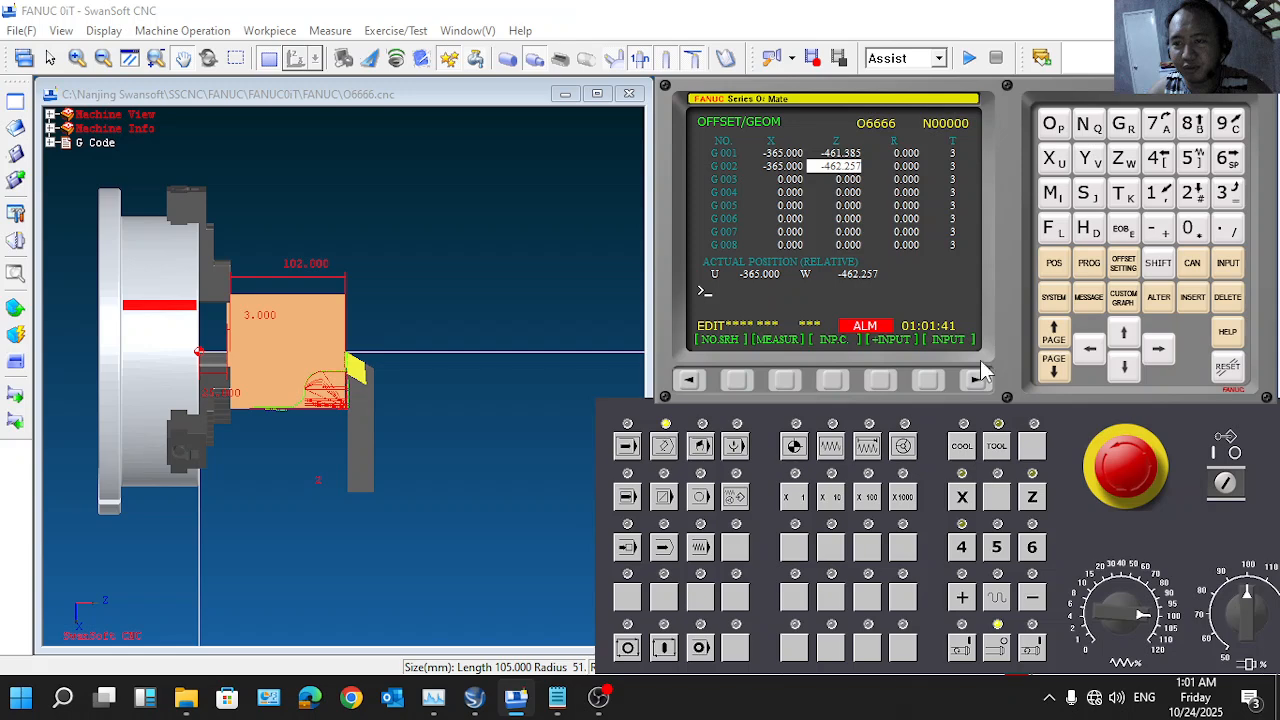
pyautogui.click(1131, 340)
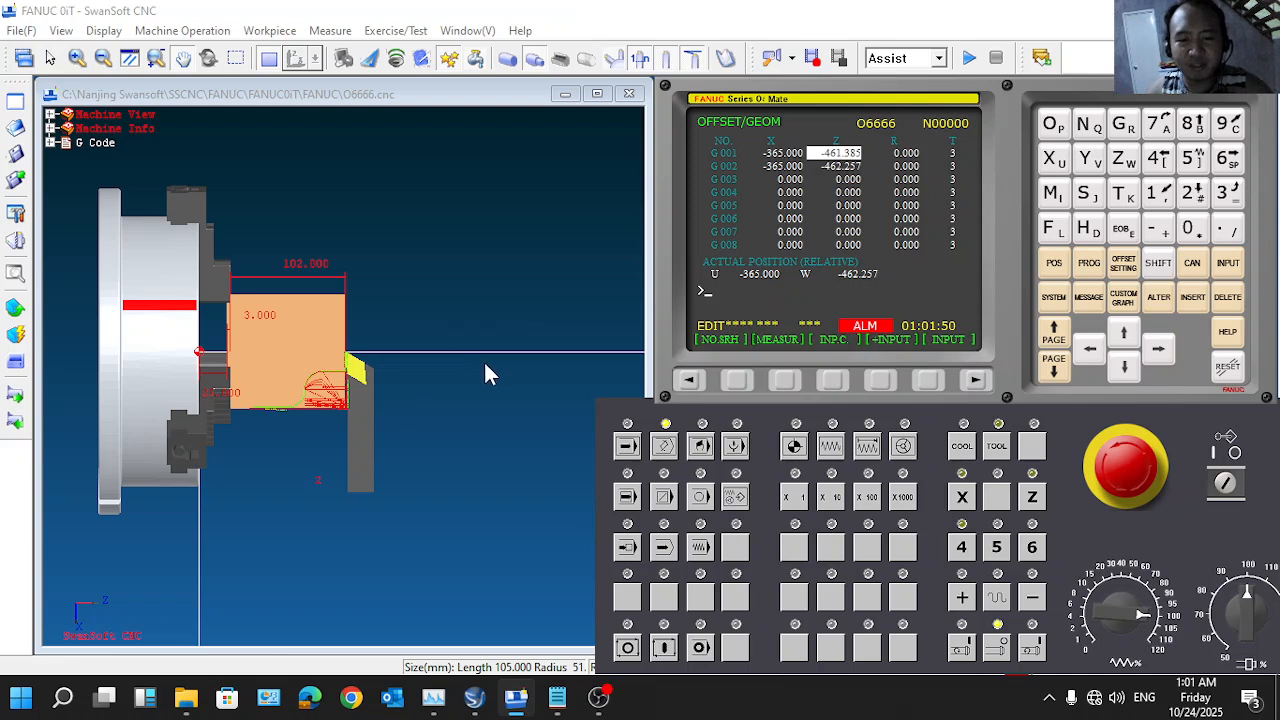
# Step: Return the Z axis to its reference point in reference mode, moving the tool away from the workpiece
pyautogui.moveTo(495, 367); pyautogui.dragTo(274, 293)
pyautogui.click(794, 448)
pyautogui.click(1032, 499)
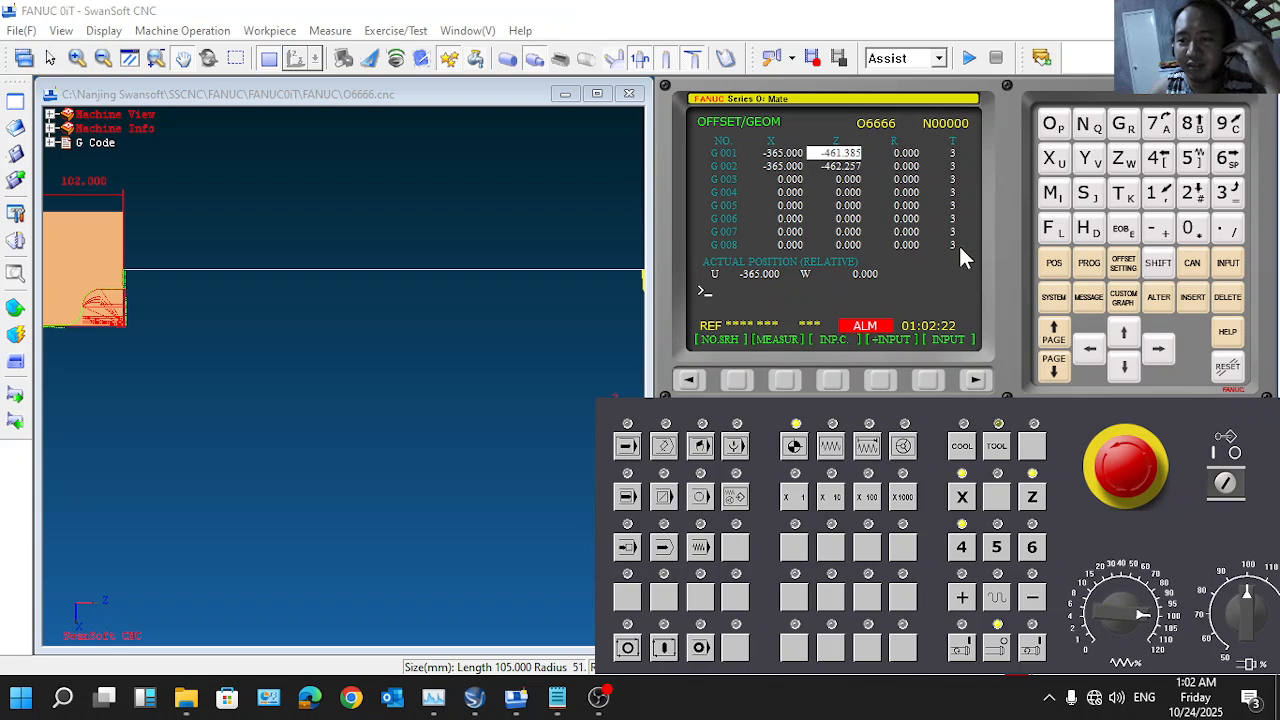
pyautogui.scroll(-3, 515, 285)
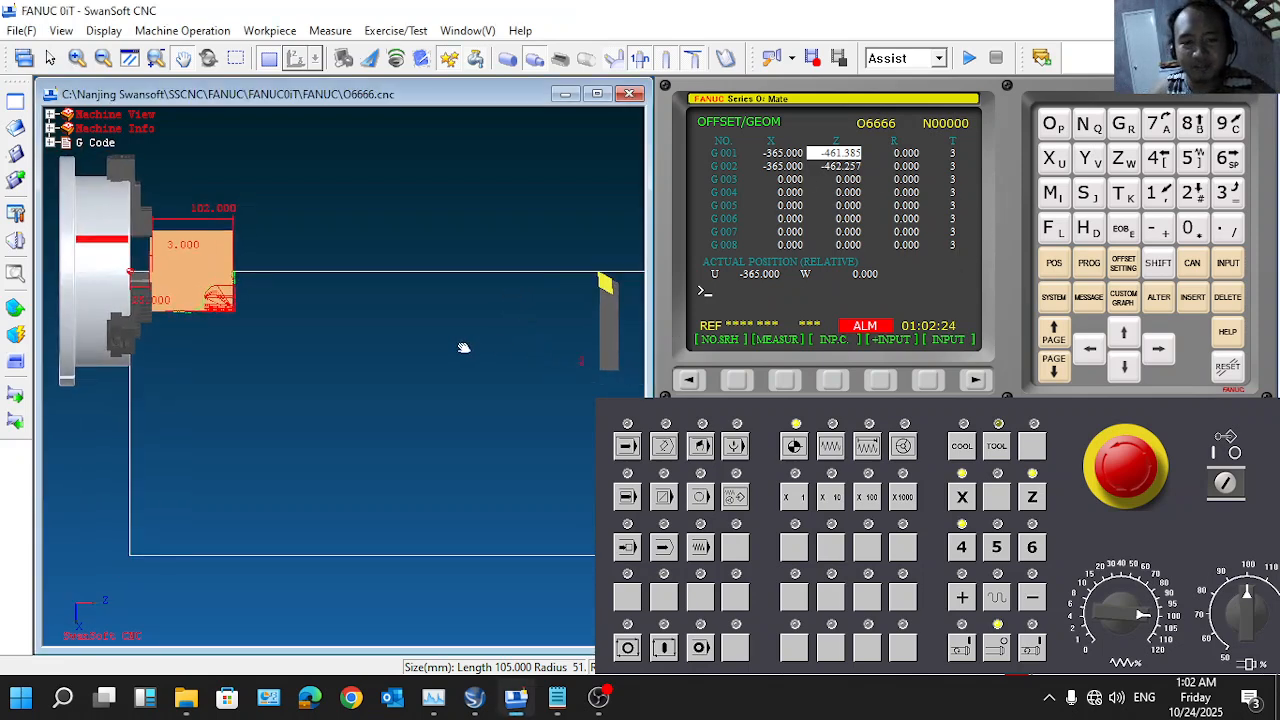
pyautogui.scroll(1, 434, 333)
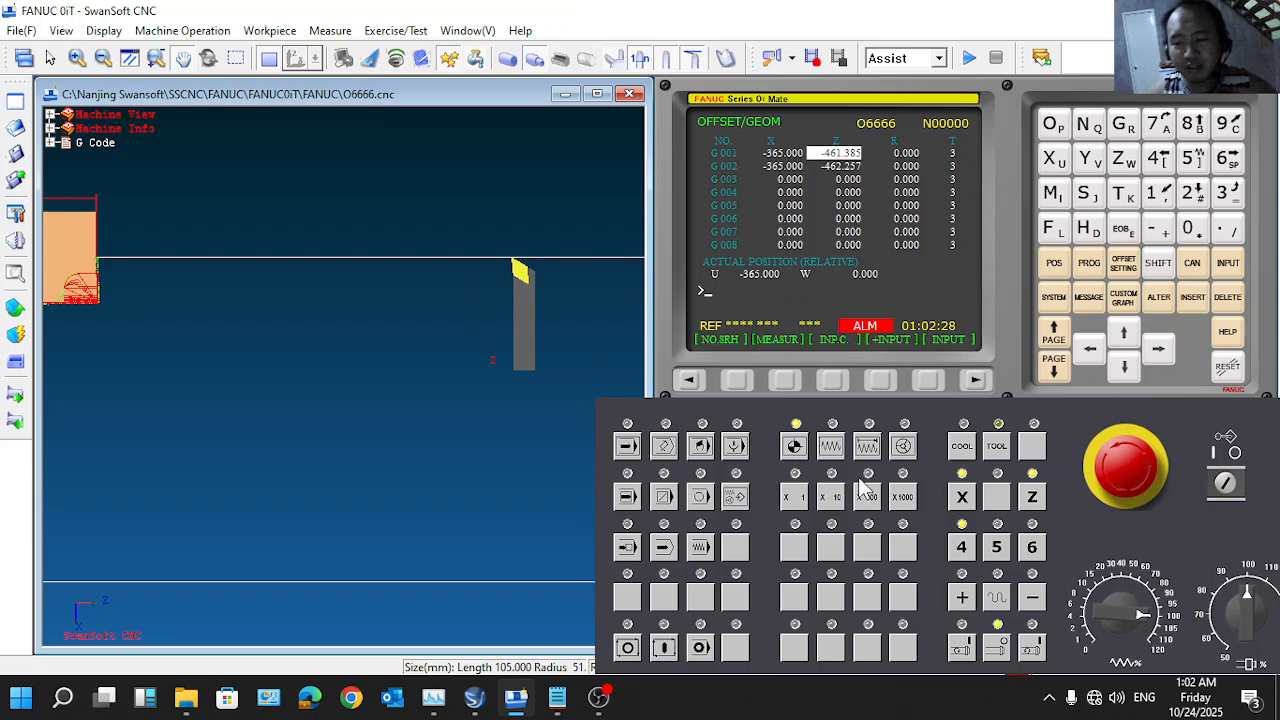
# Step: Index the tool turret in handwheel mode until tool station 1 is the active tool
pyautogui.click(903, 447)
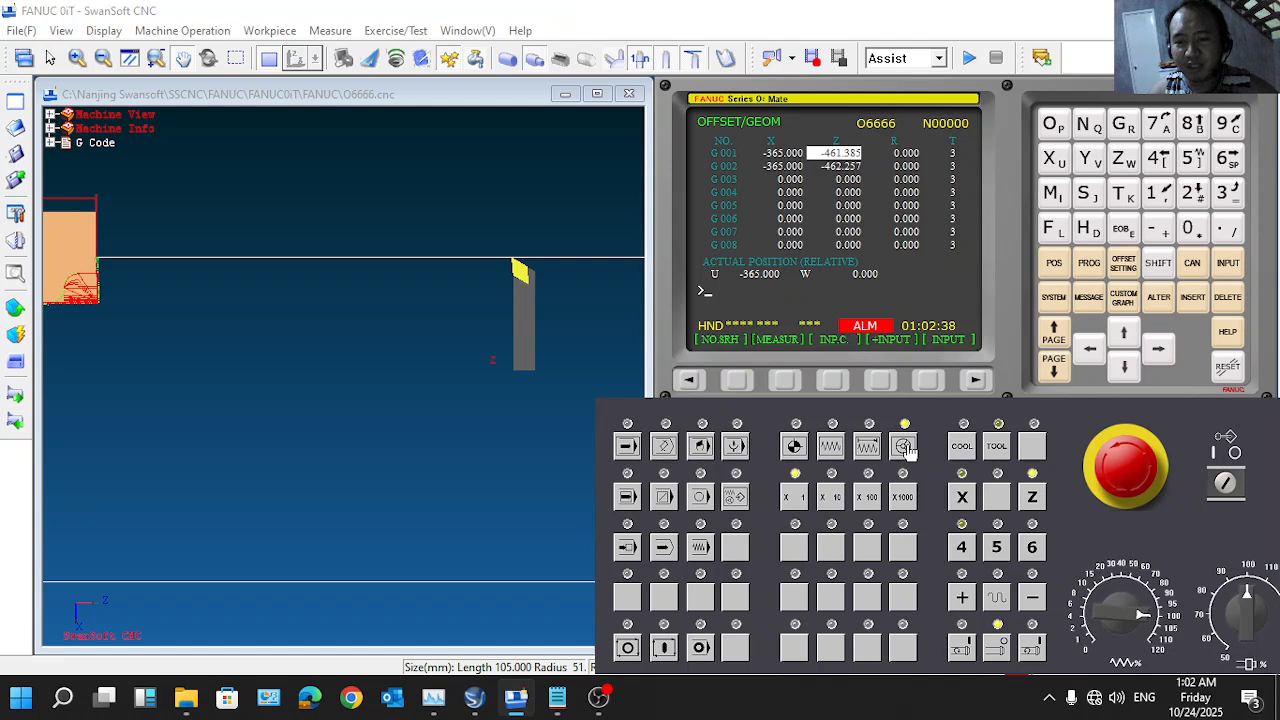
pyautogui.click(997, 446)
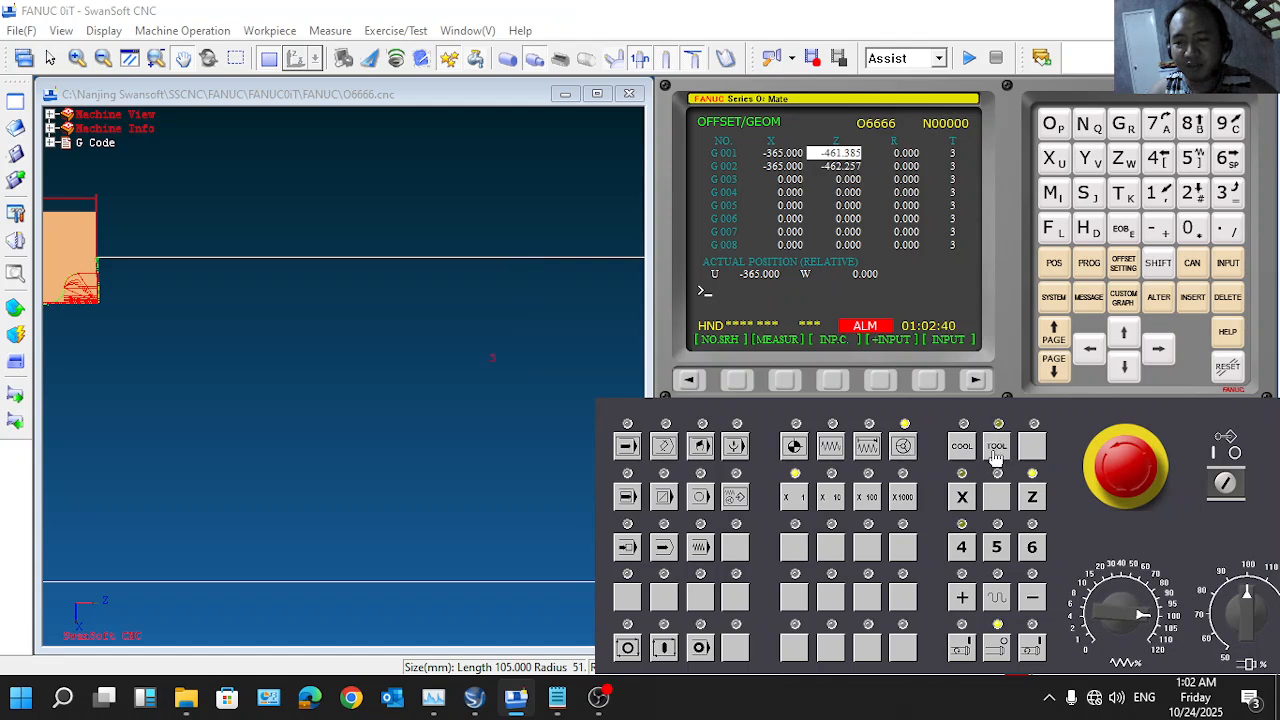
pyautogui.click(903, 447)
pyautogui.click(997, 446)
pyautogui.click(903, 447)
pyautogui.click(795, 448)
pyautogui.click(905, 450)
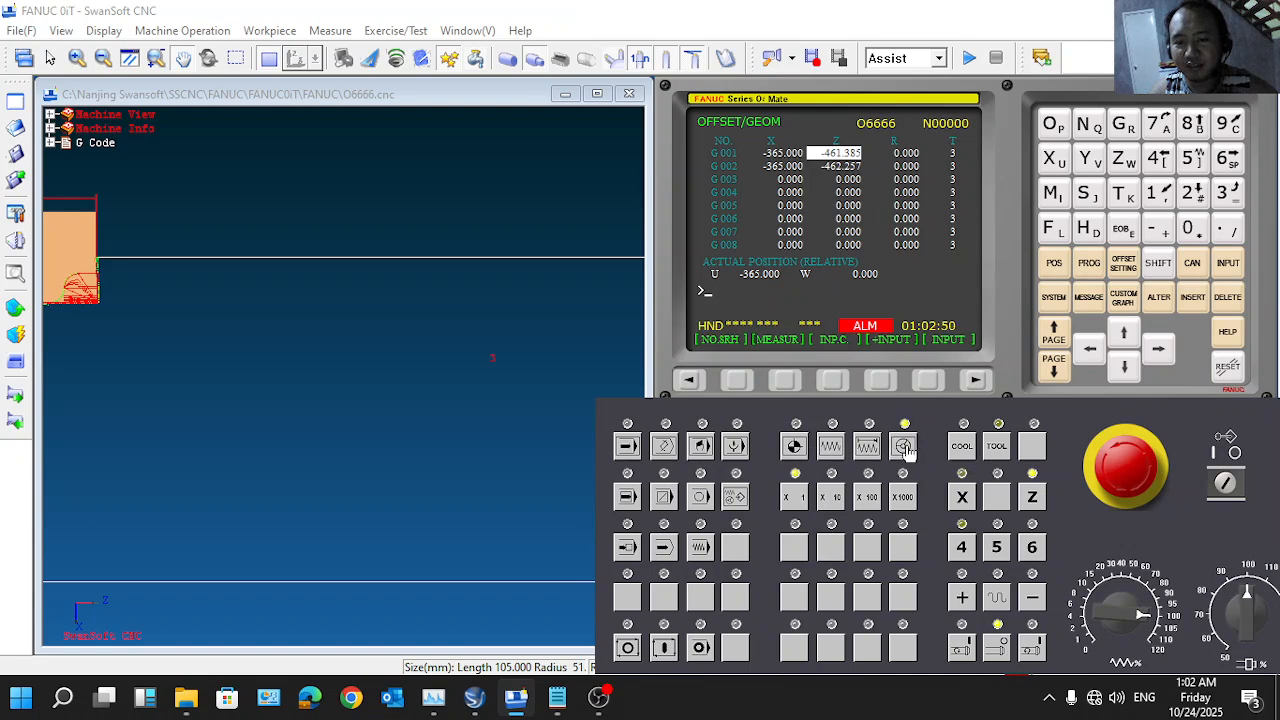
pyautogui.click(997, 448)
pyautogui.click(997, 448)
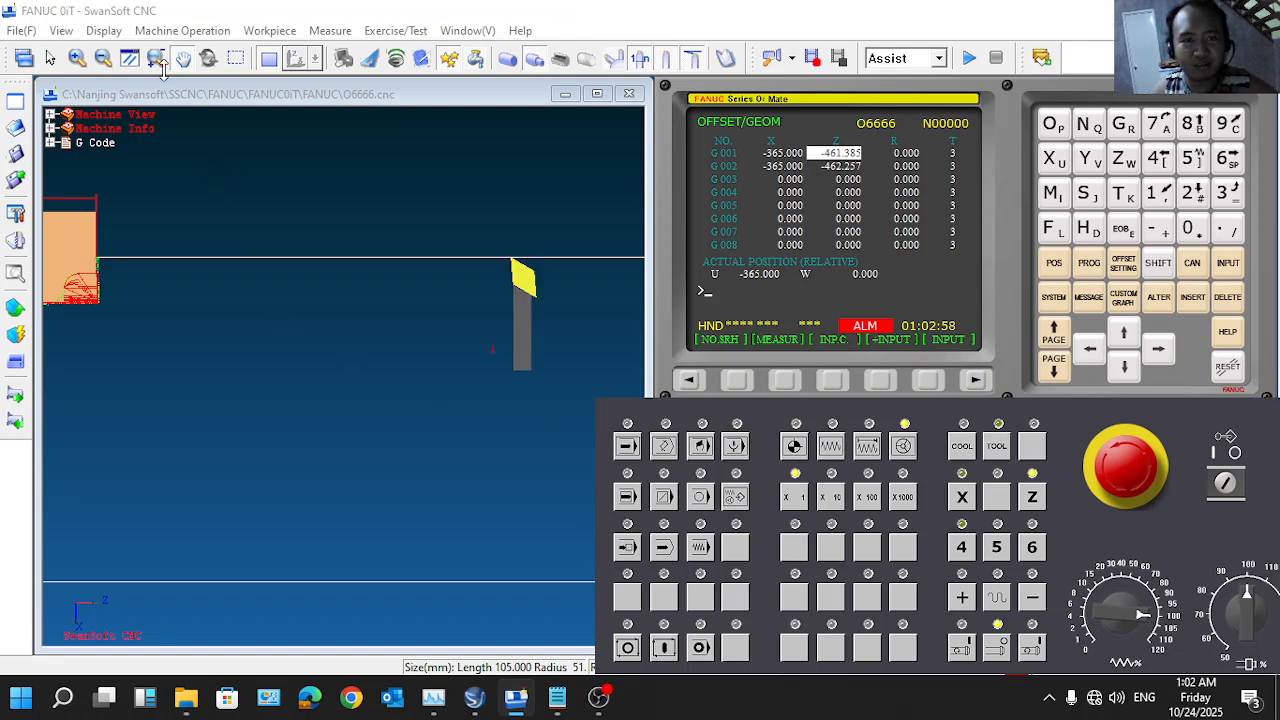
# Step: Switch the machine view to 3D and frame the tool turret
pyautogui.click(106, 30)
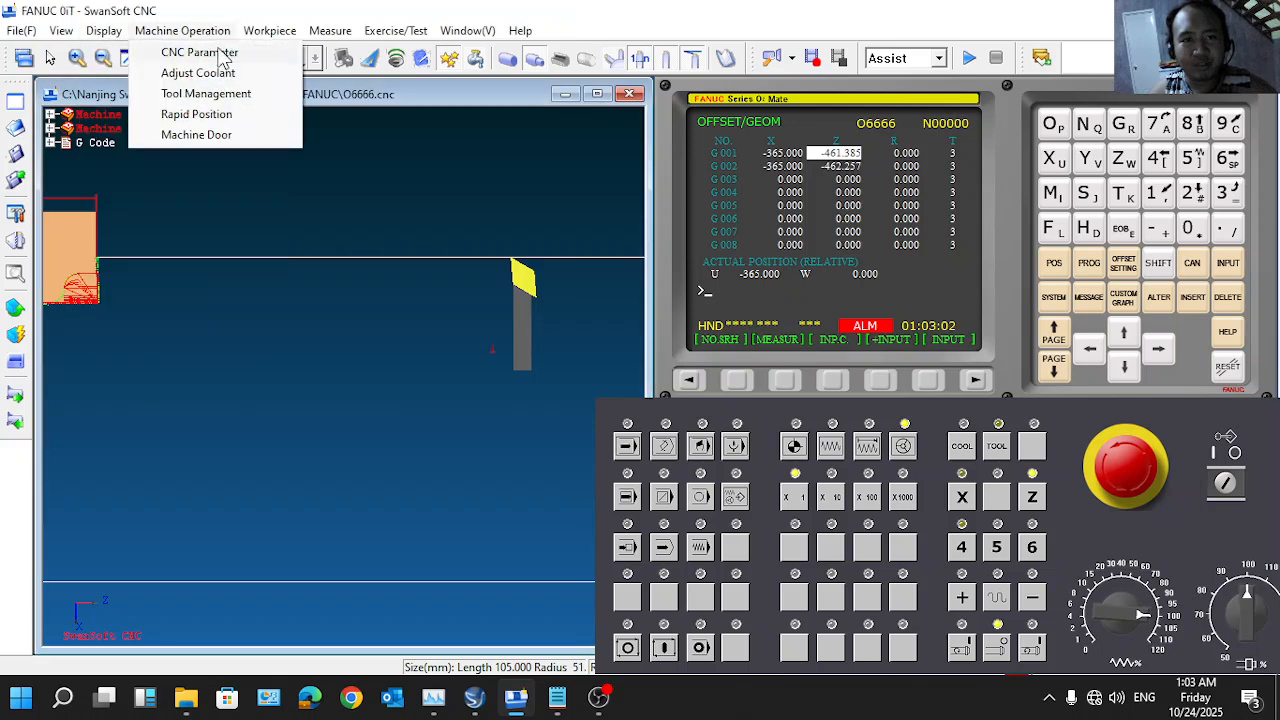
pyautogui.click(279, 31)
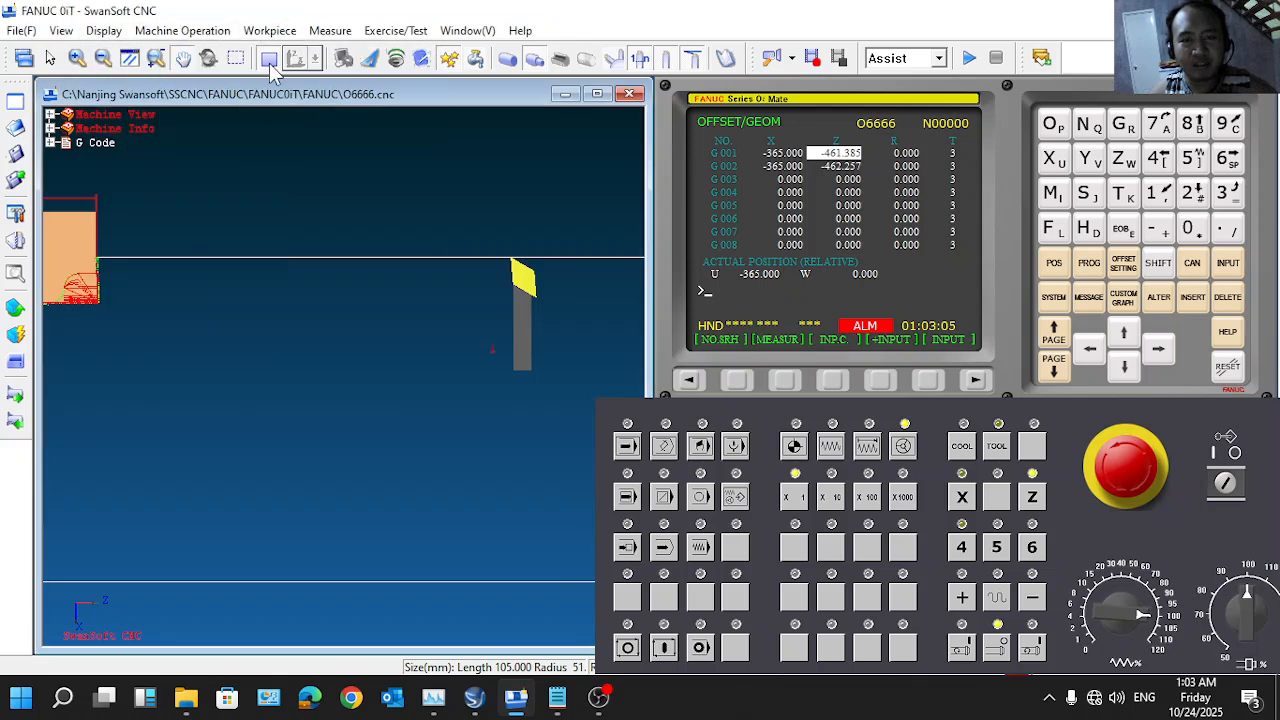
pyautogui.click(268, 58)
pyautogui.scroll(3, 557, 347)
pyautogui.scroll(2, 557, 347)
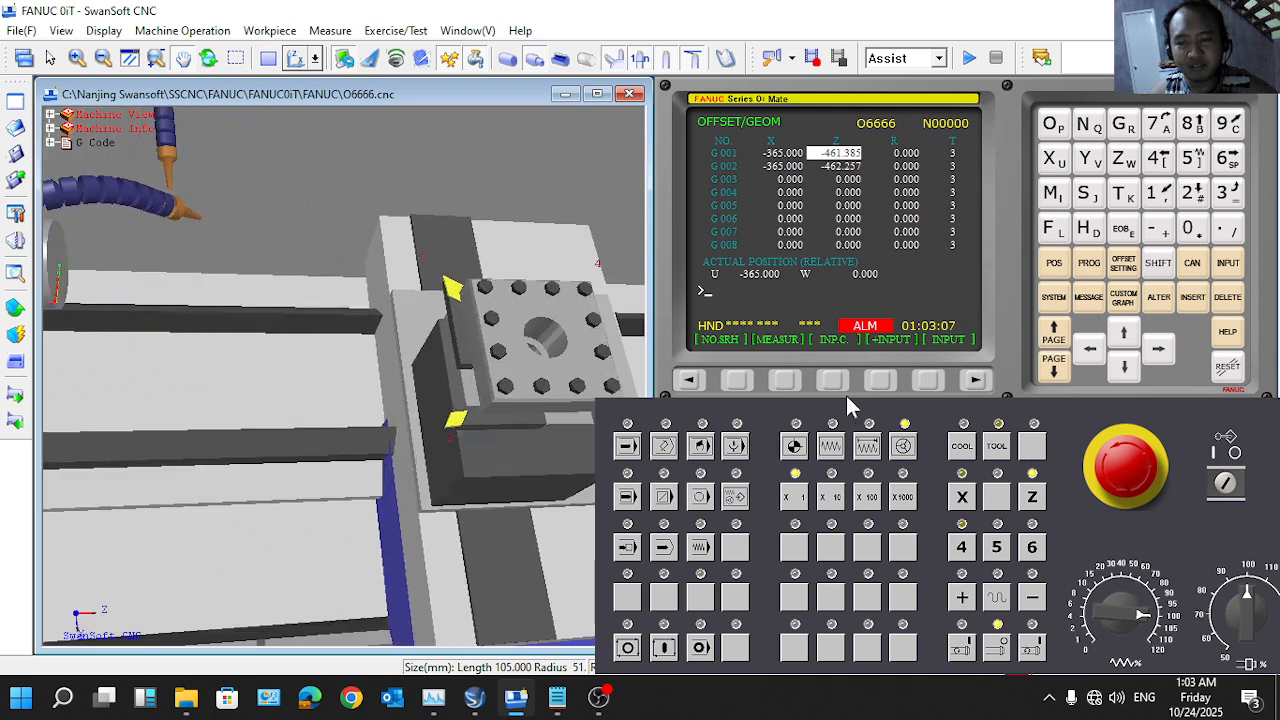
# Step: Index the tool turret in handwheel mode through all its stations until tool station 1 is active again
pyautogui.click(904, 448)
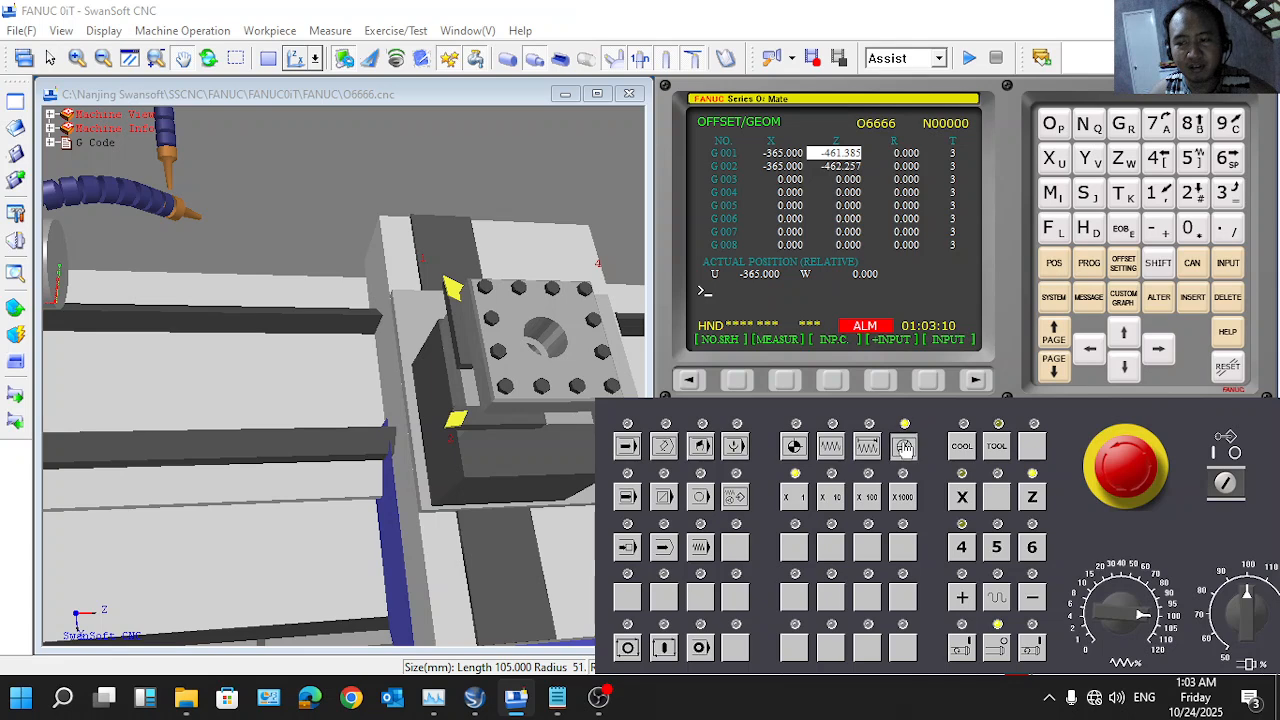
pyautogui.click(997, 448)
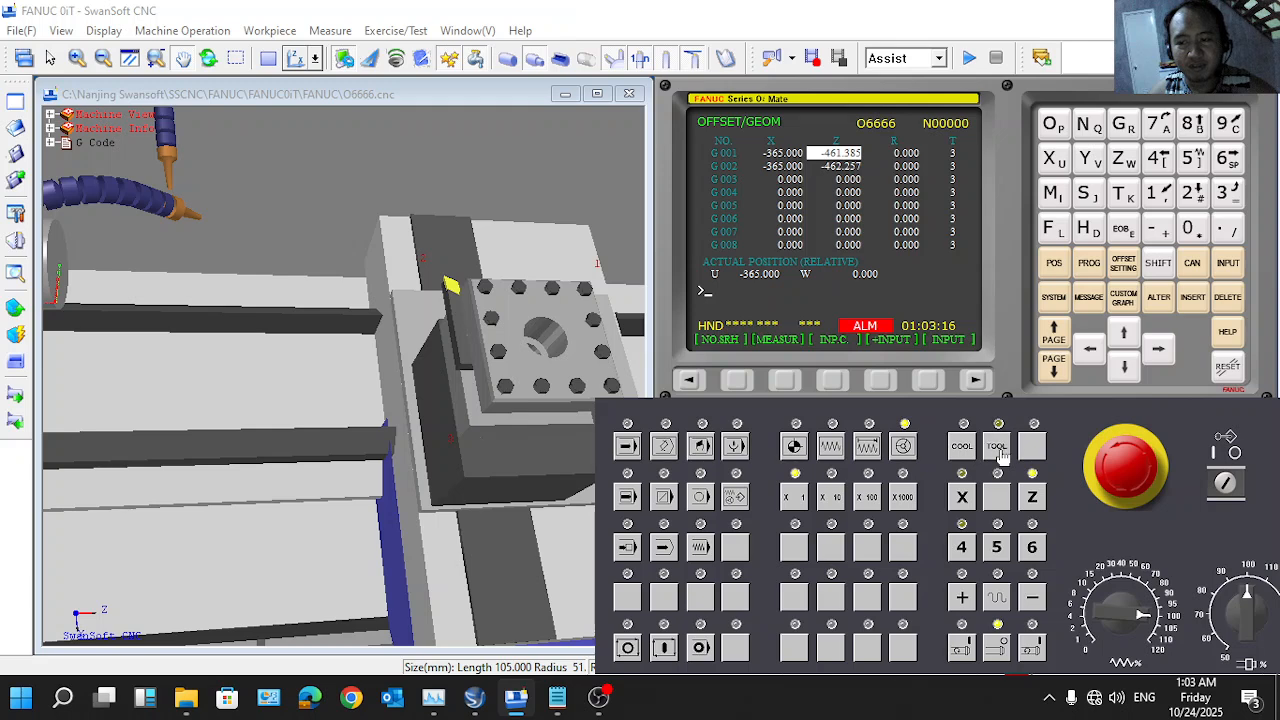
pyautogui.click(908, 449)
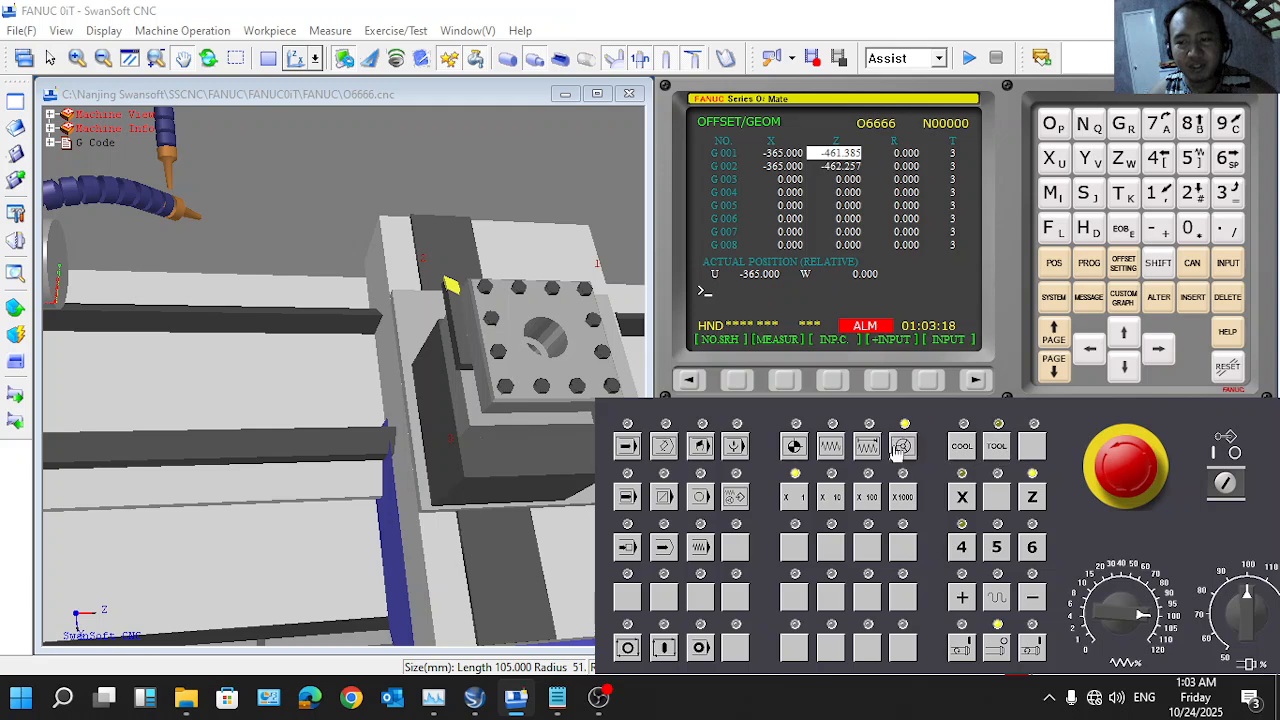
pyautogui.click(1000, 450)
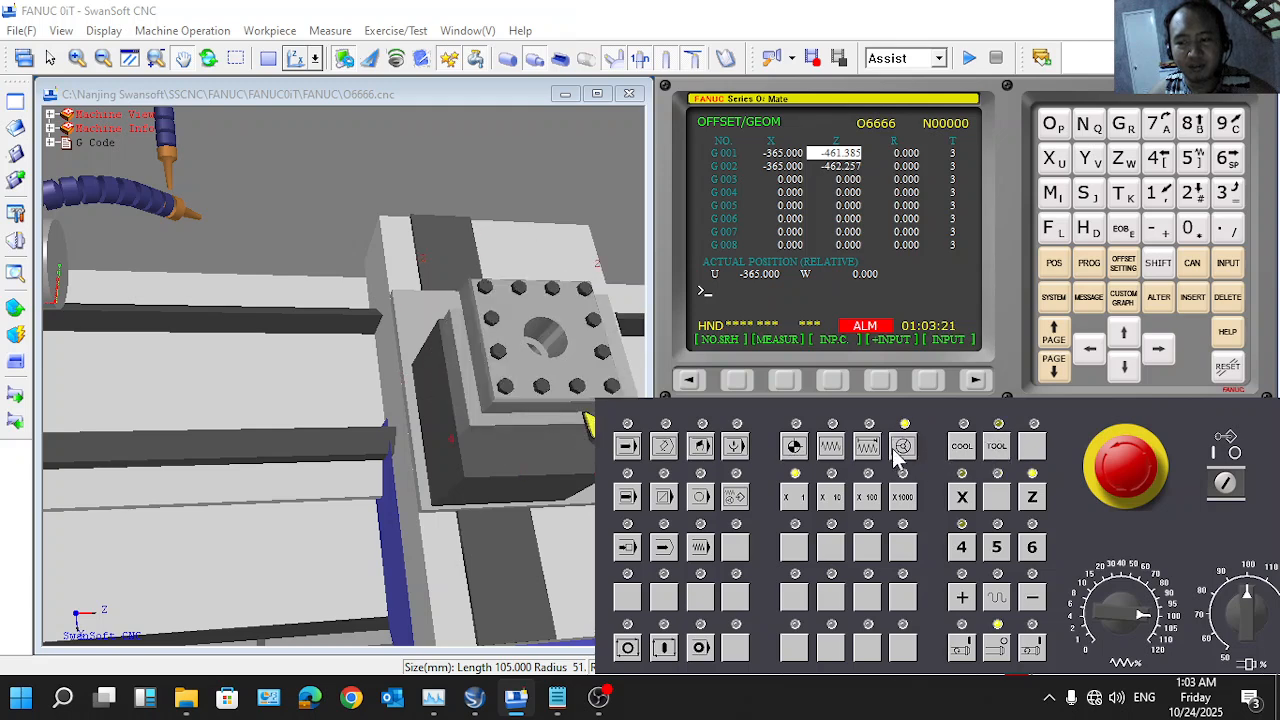
pyautogui.click(1000, 453)
pyautogui.click(1000, 453)
pyautogui.click(1000, 453)
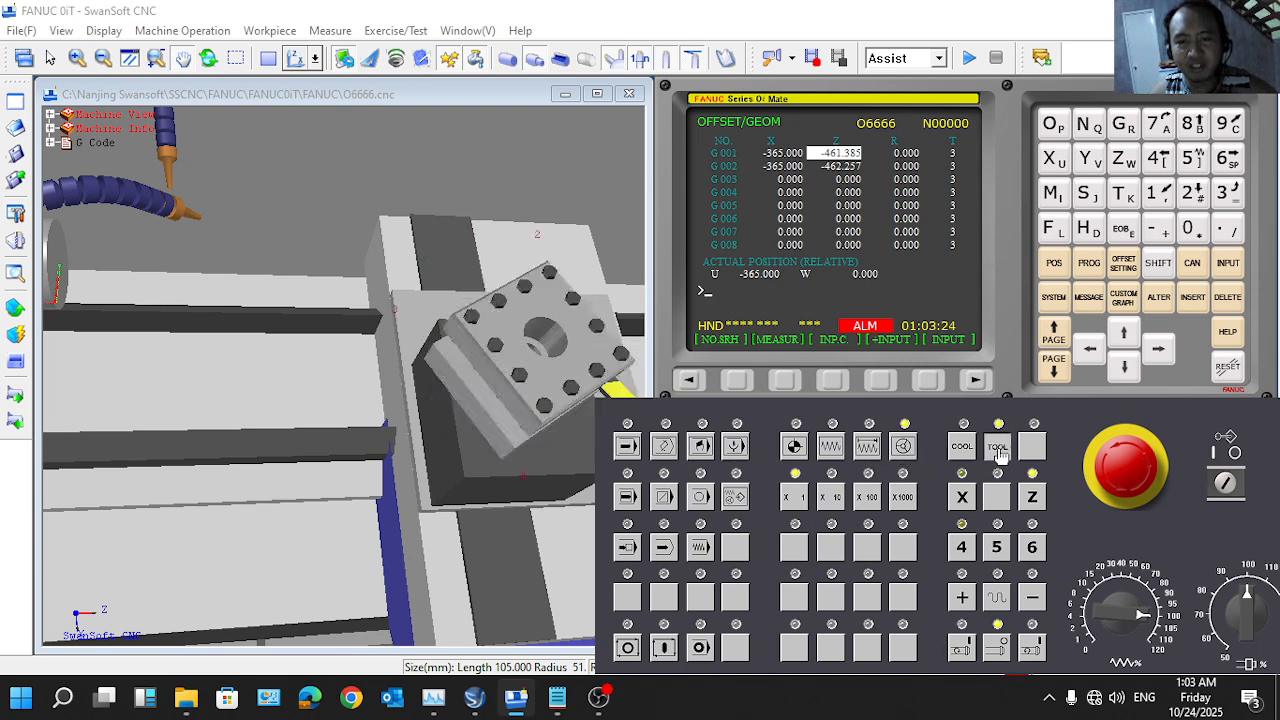
pyautogui.click(1000, 453)
pyautogui.click(1000, 453)
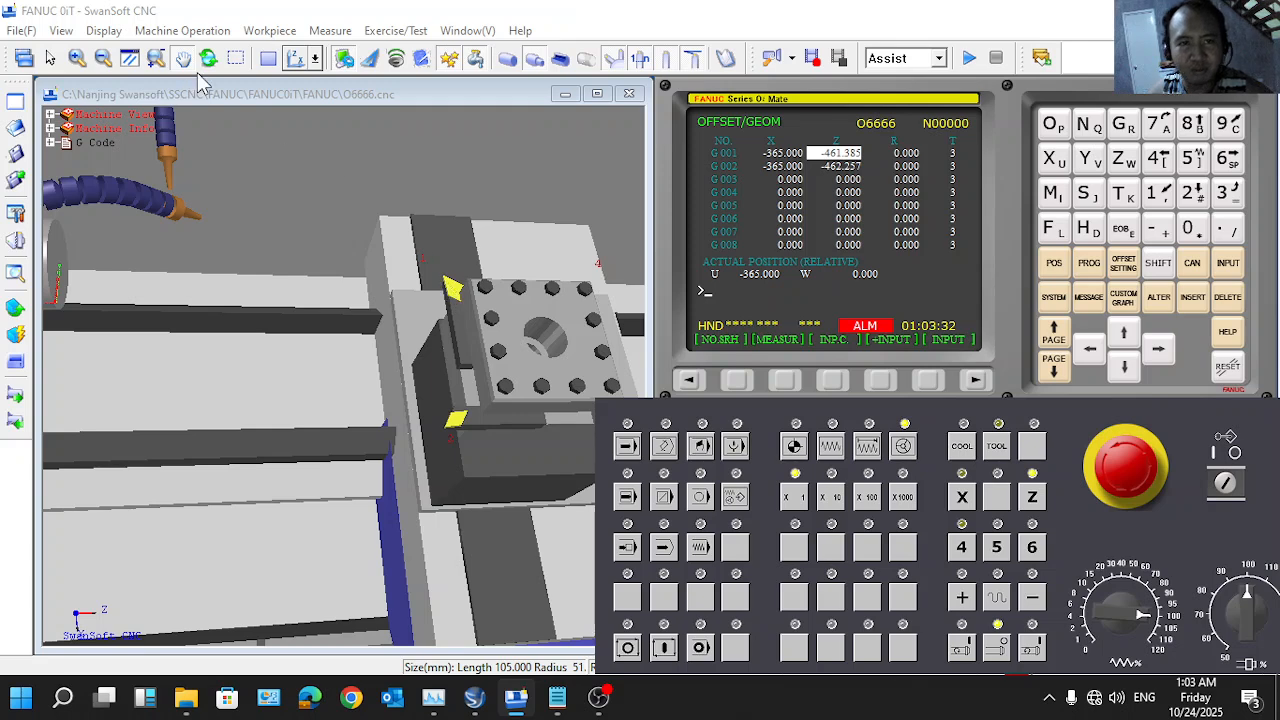
# Step: Return to the 2D machine view and rapid-position the tool at the centre of the workpiece's front face
pyautogui.click(267, 60)
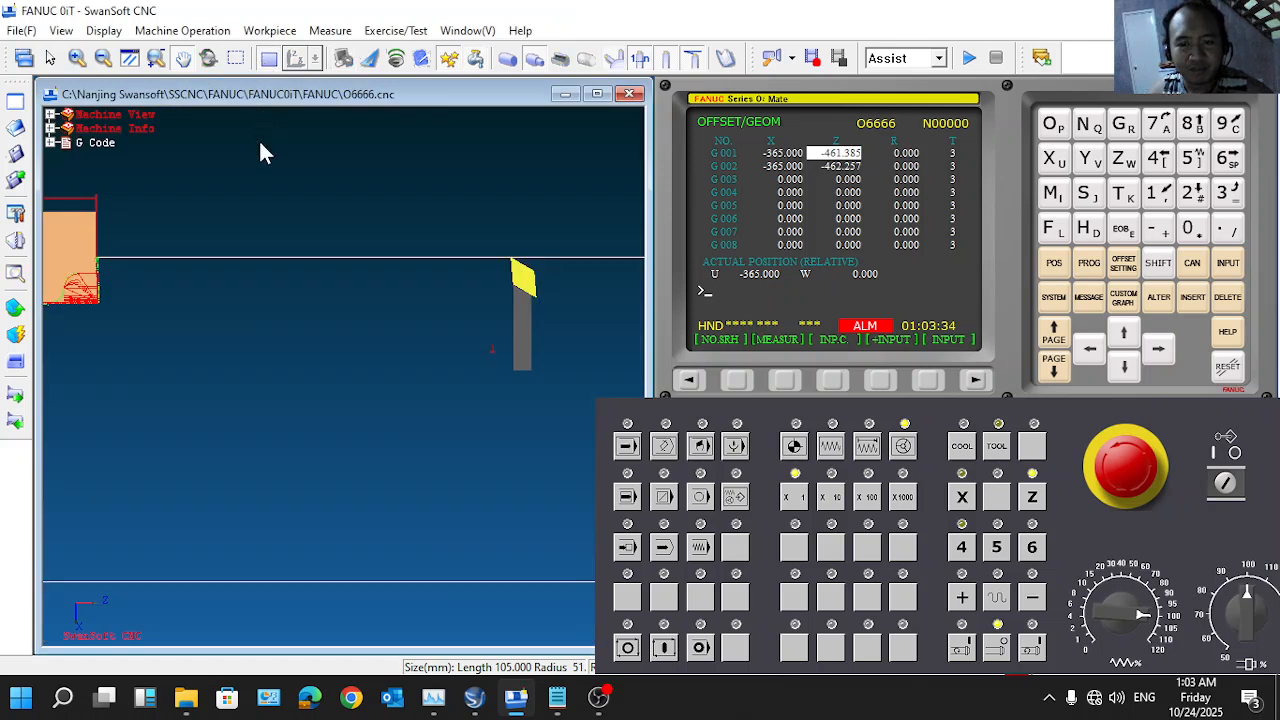
pyautogui.scroll(5, 91, 268)
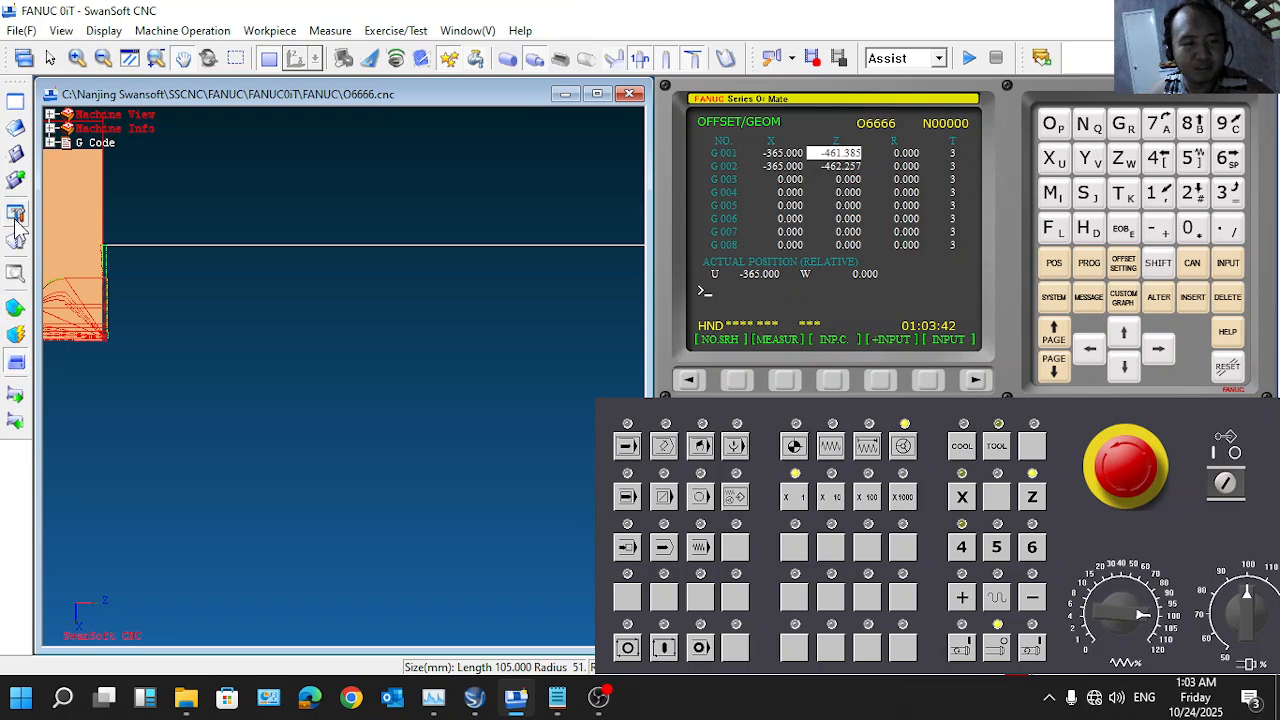
pyautogui.click(16, 308)
pyautogui.click(128, 376)
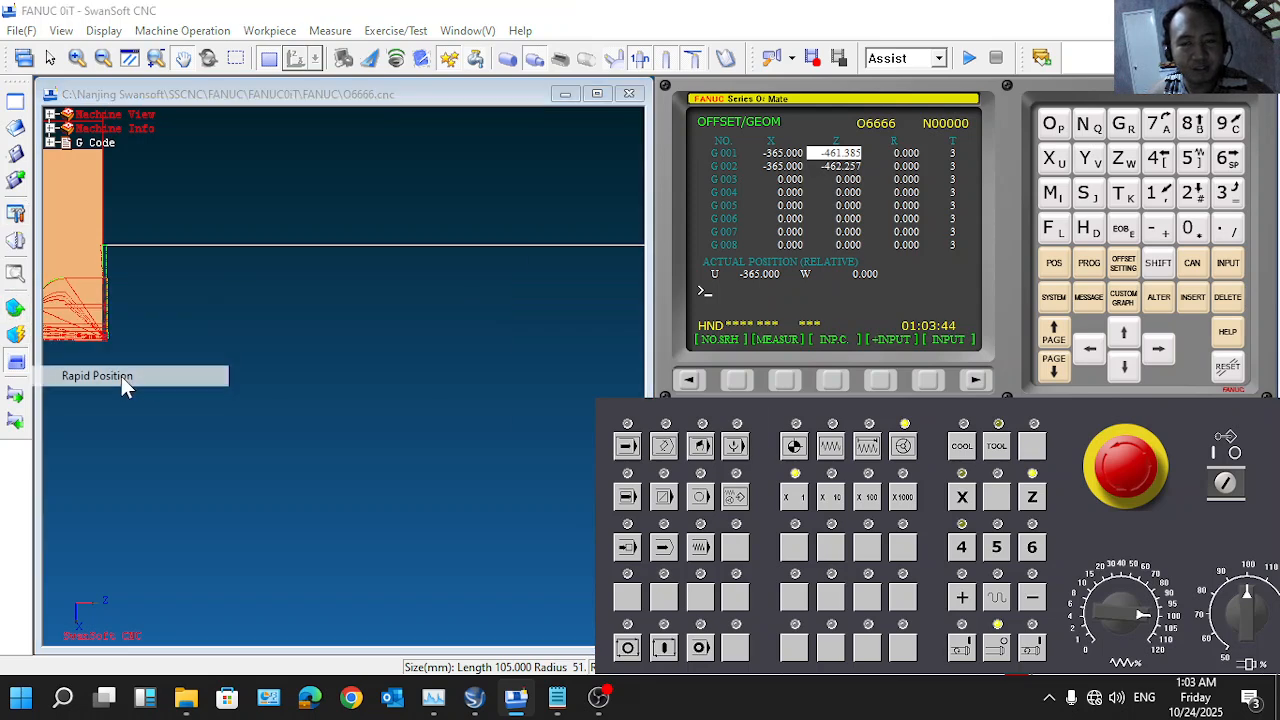
pyautogui.click(640, 430)
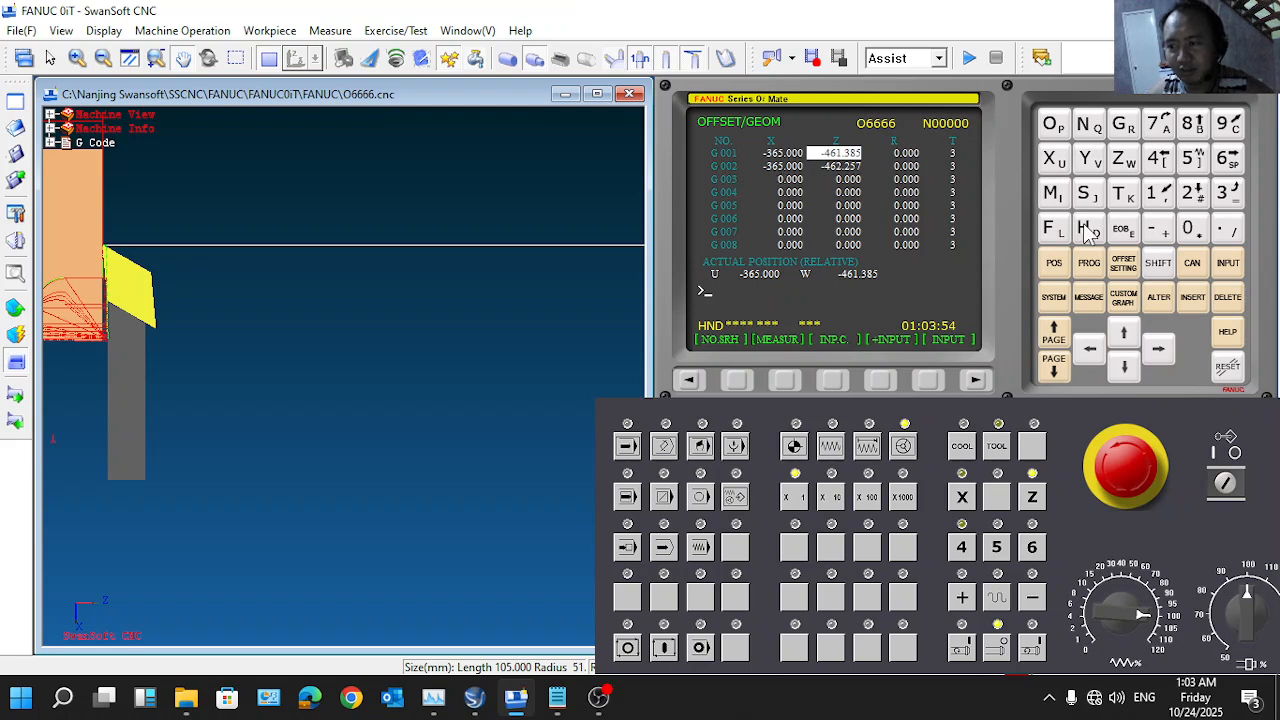
# Step: Measure the Z offset of G 001 with Z0 and its X offset with X0
pyautogui.click(1124, 160)
pyautogui.click(1190, 230)
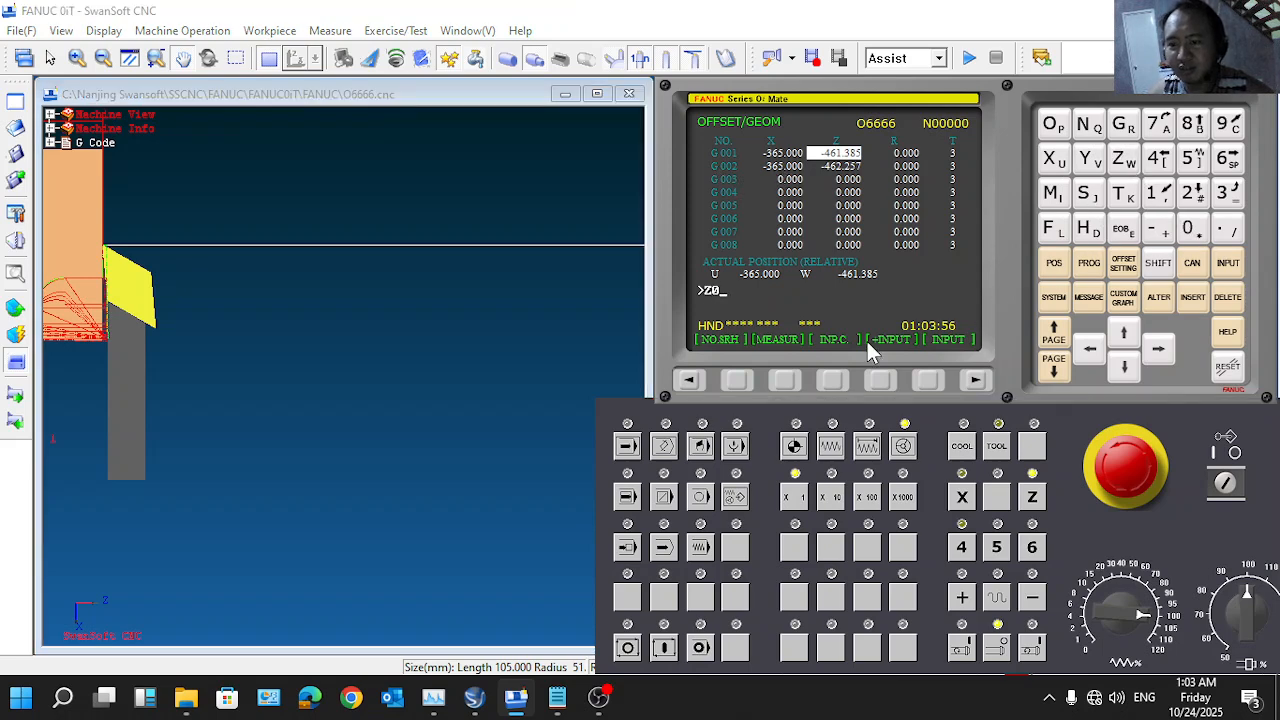
pyautogui.click(1090, 348)
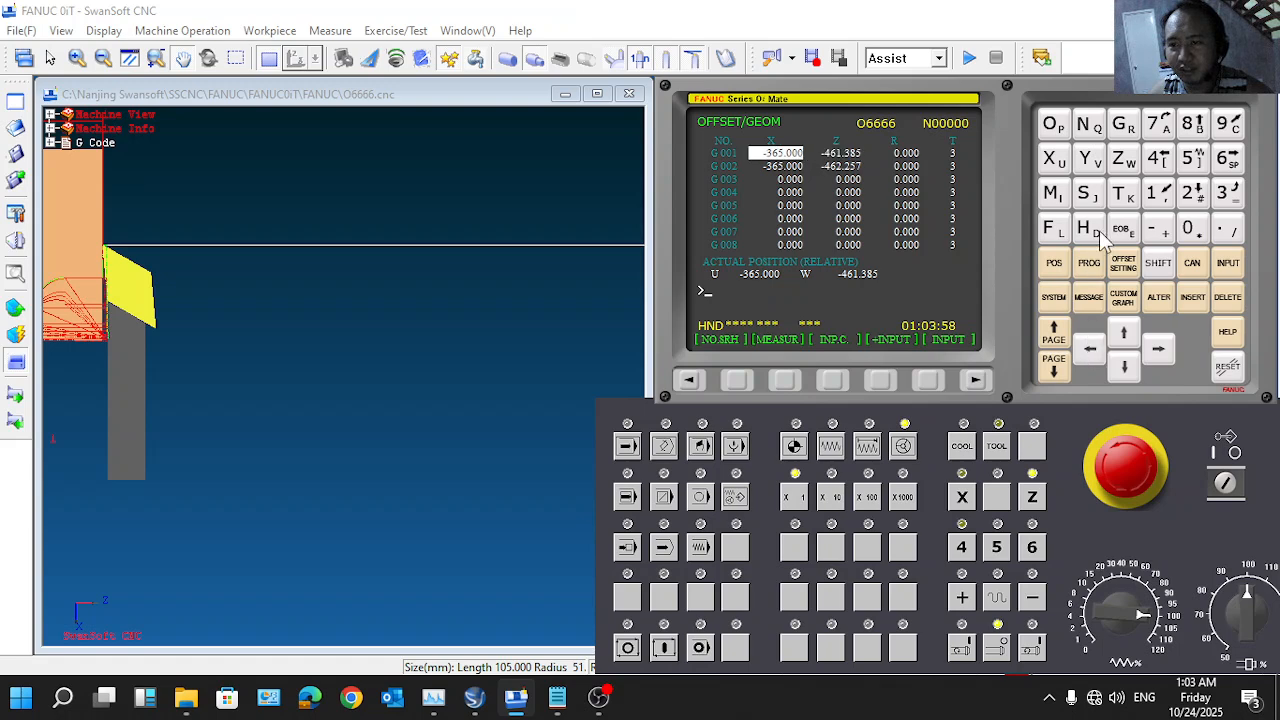
pyautogui.click(1054, 158)
pyautogui.click(783, 379)
# Step: Return the Z and X axes to their reference points in reference mode
pyautogui.click(795, 446)
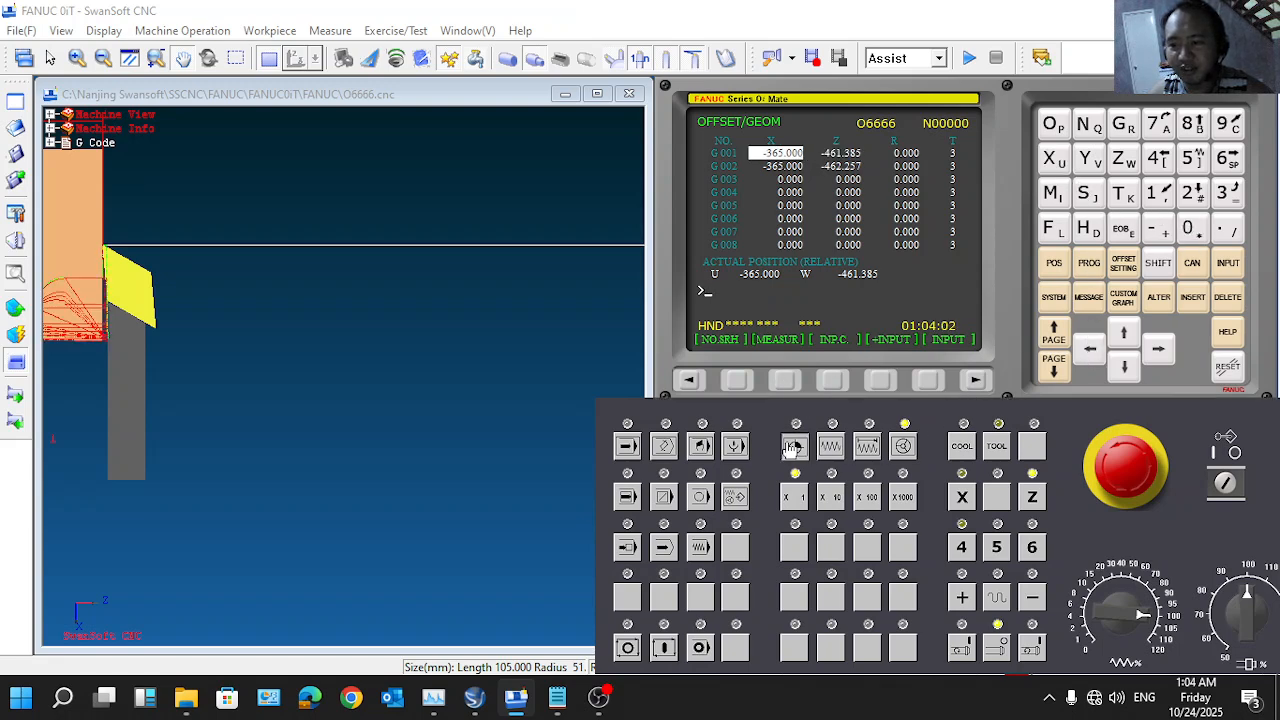
pyautogui.click(1035, 499)
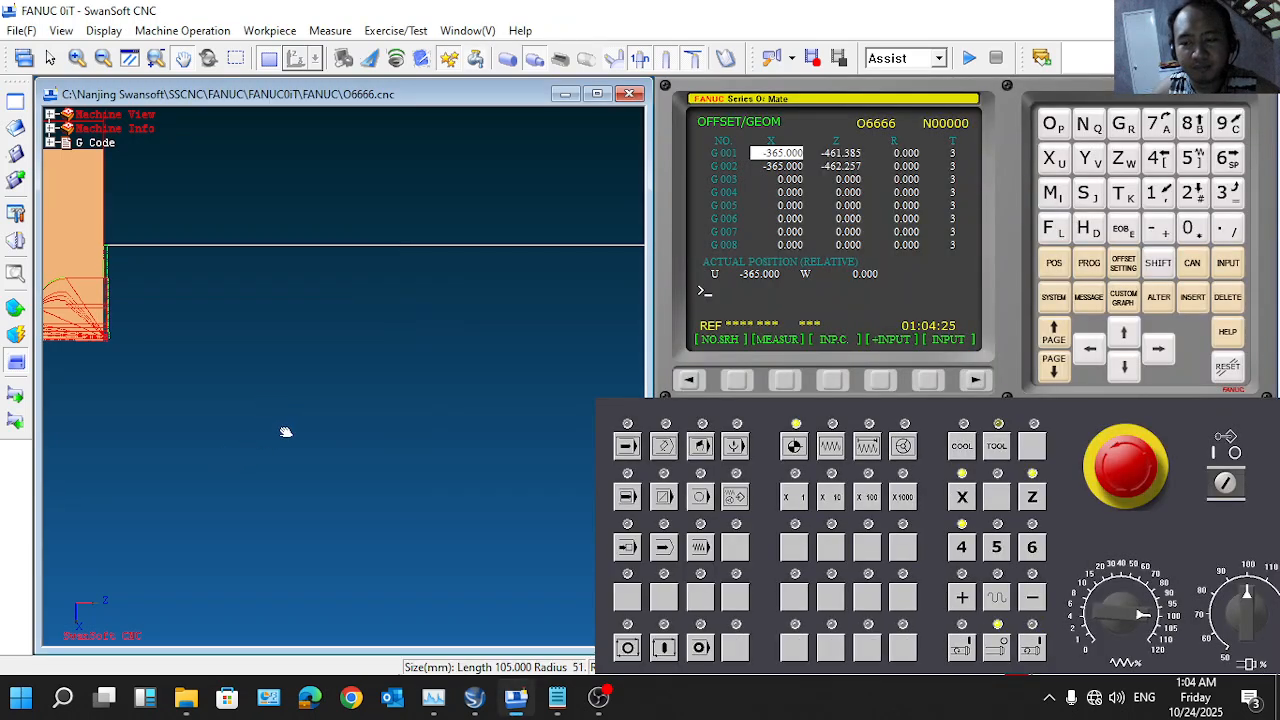
pyautogui.click(957, 493)
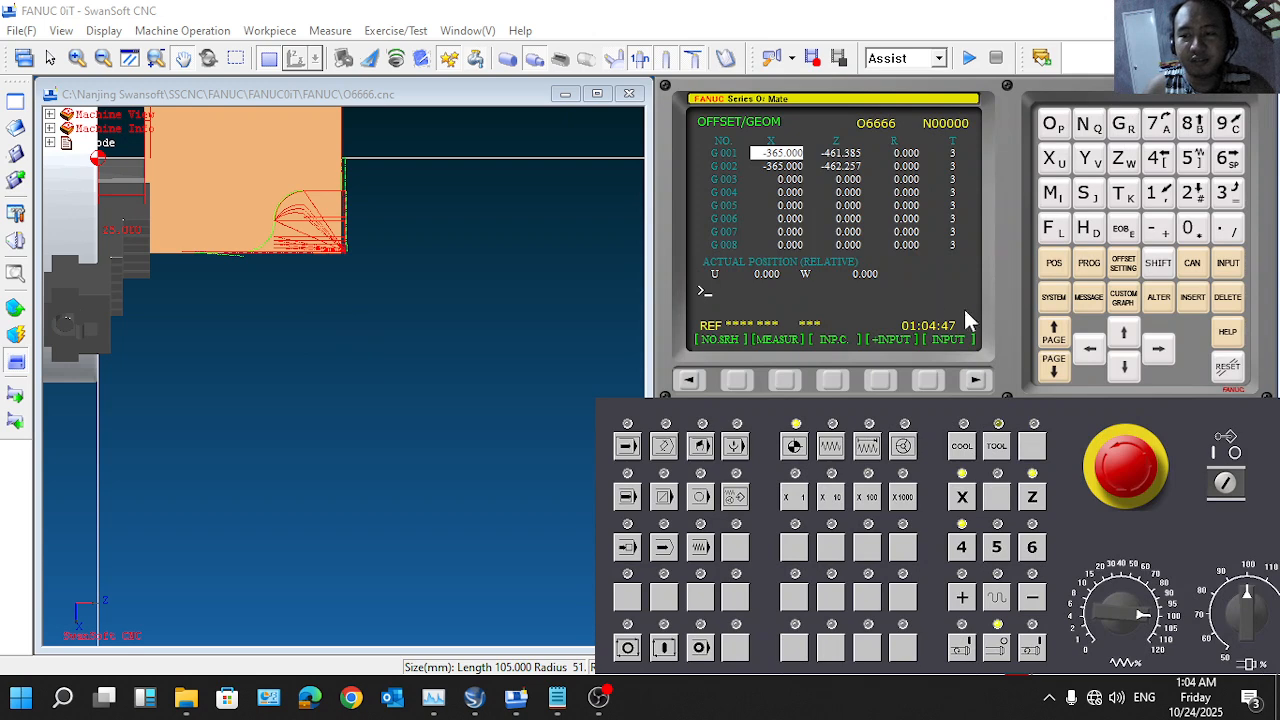
# Step: Display program O6666, switch to automatic memory mode, and leave single block turned off
pyautogui.click(1093, 267)
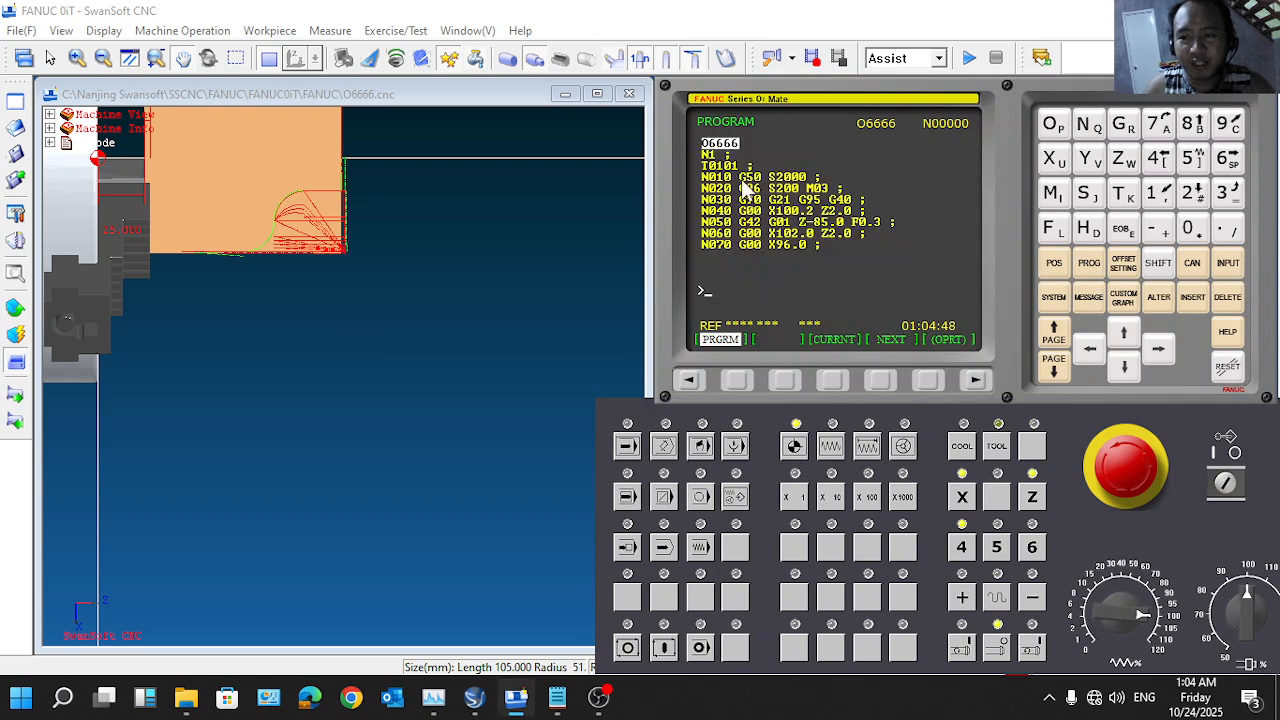
pyautogui.click(626, 440)
pyautogui.click(638, 500)
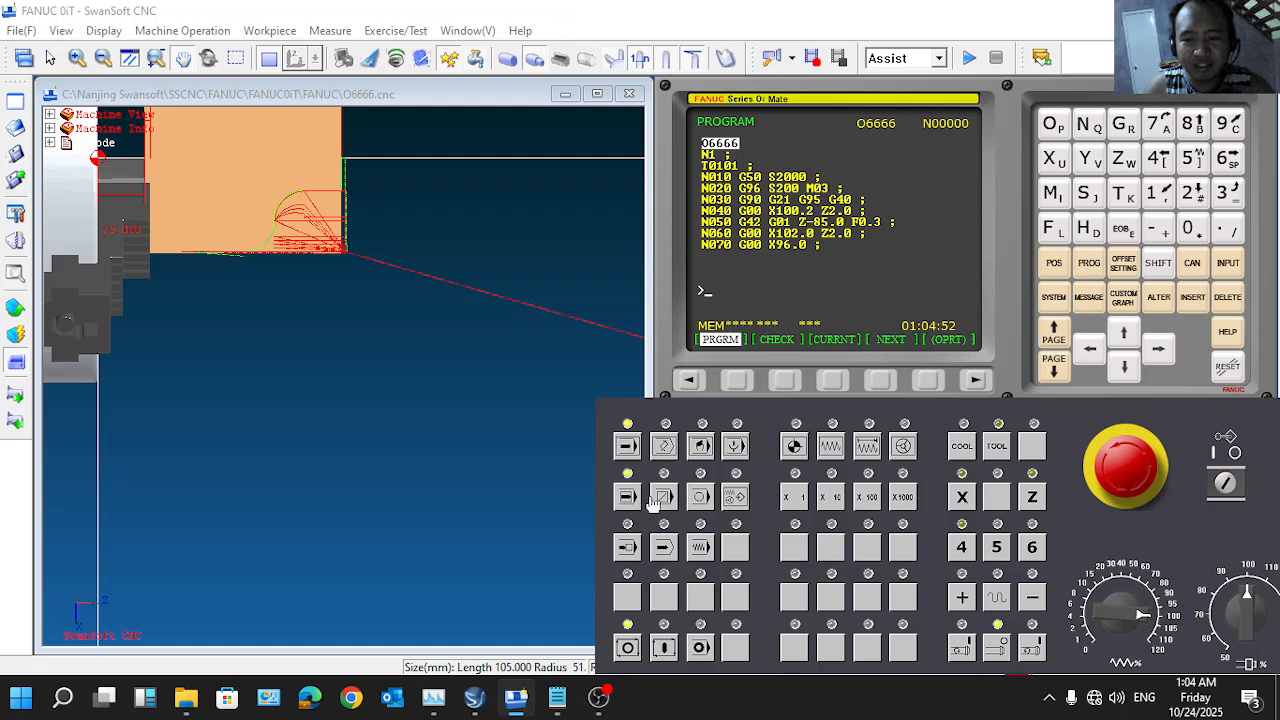
pyautogui.click(665, 497)
pyautogui.click(630, 500)
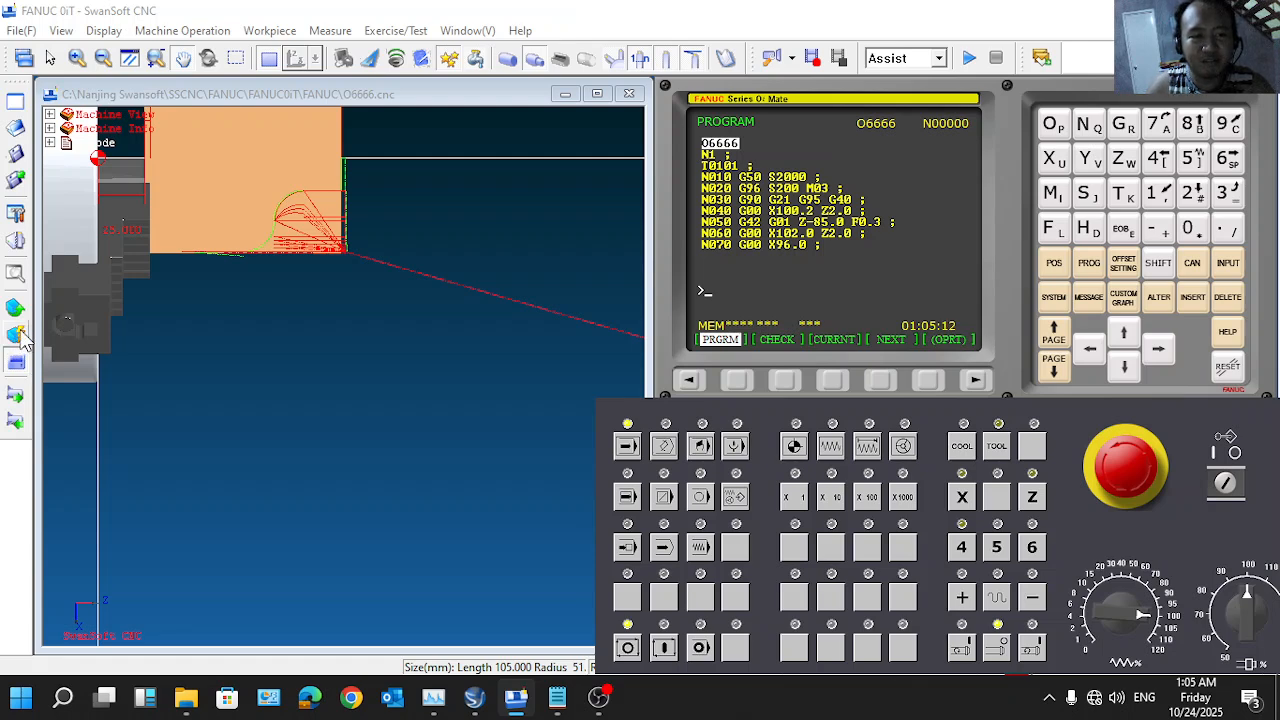
# Step: Run a fast simulation of program O6666 and inspect the turned workpiece profile
pyautogui.click(17, 335)
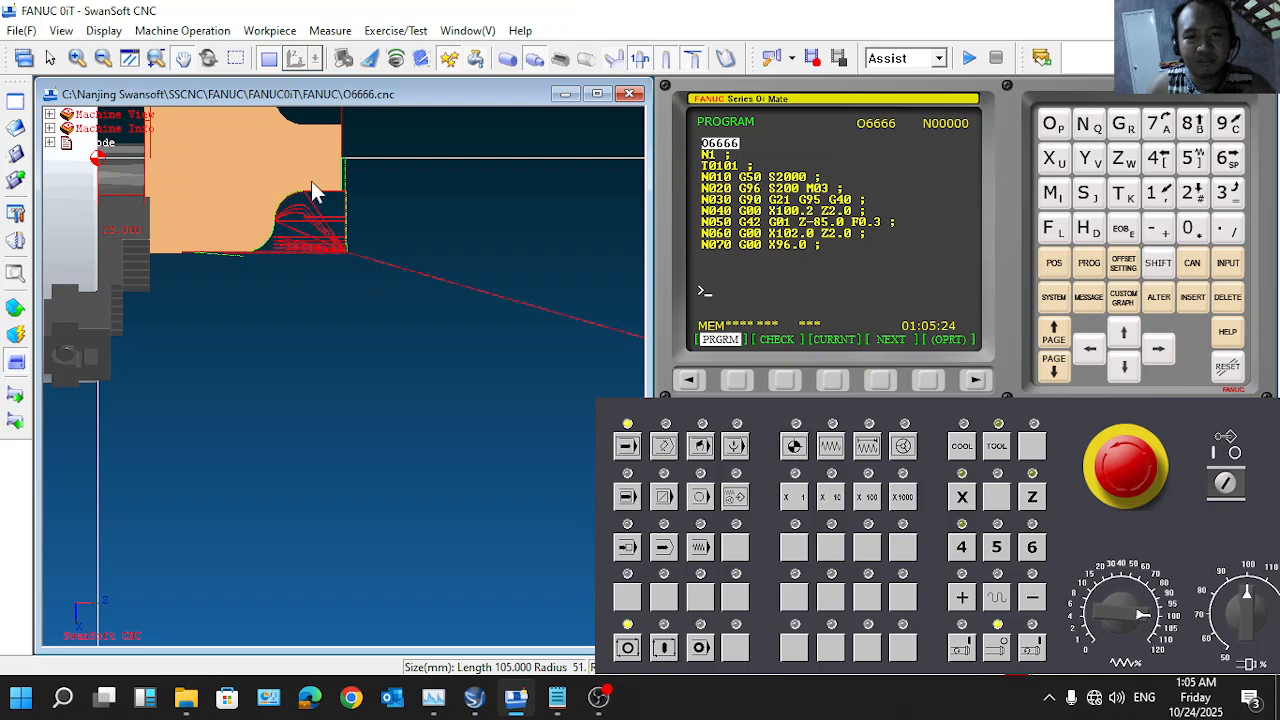
pyautogui.scroll(5, 312, 179)
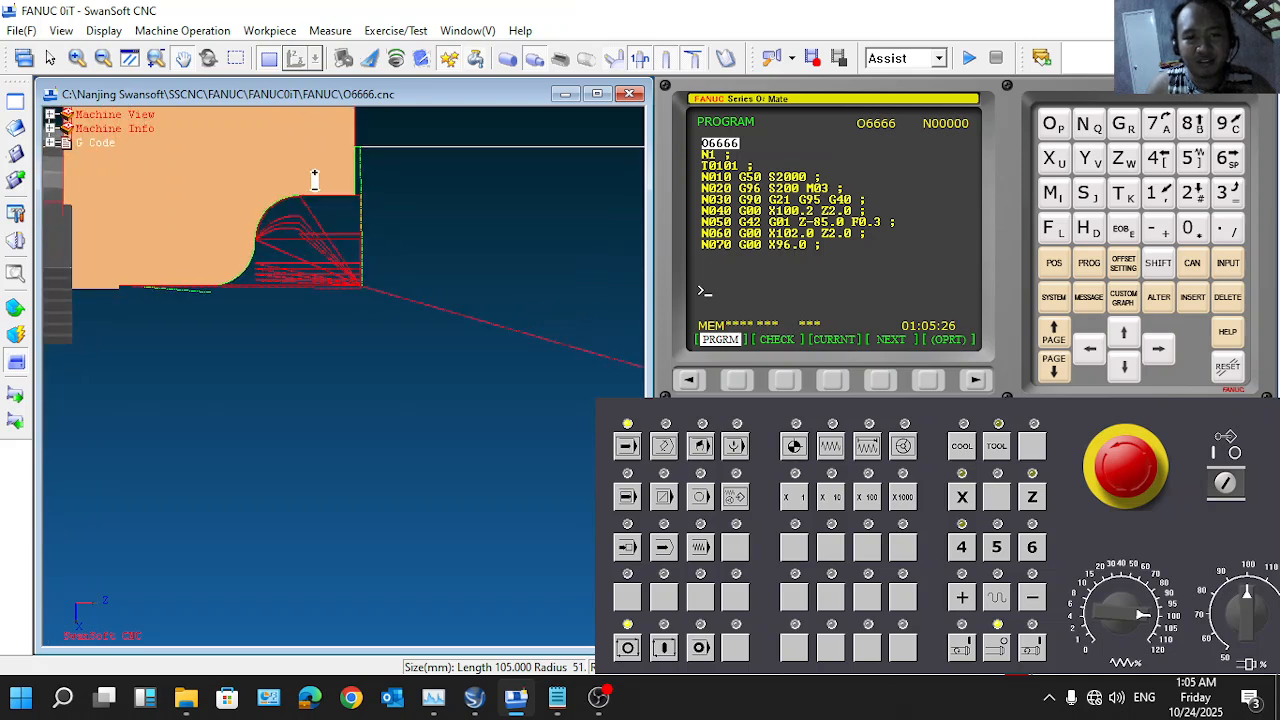
pyautogui.scroll(-3, 286, 291)
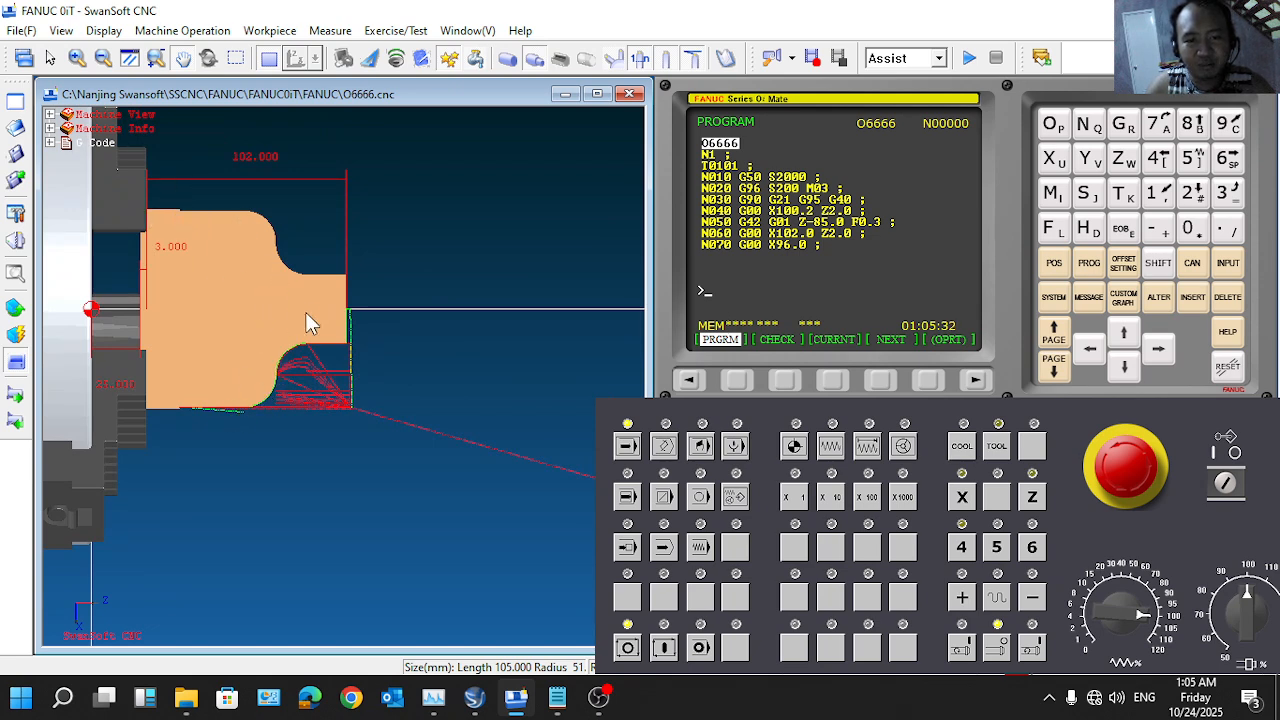
pyautogui.scroll(2, 292, 350)
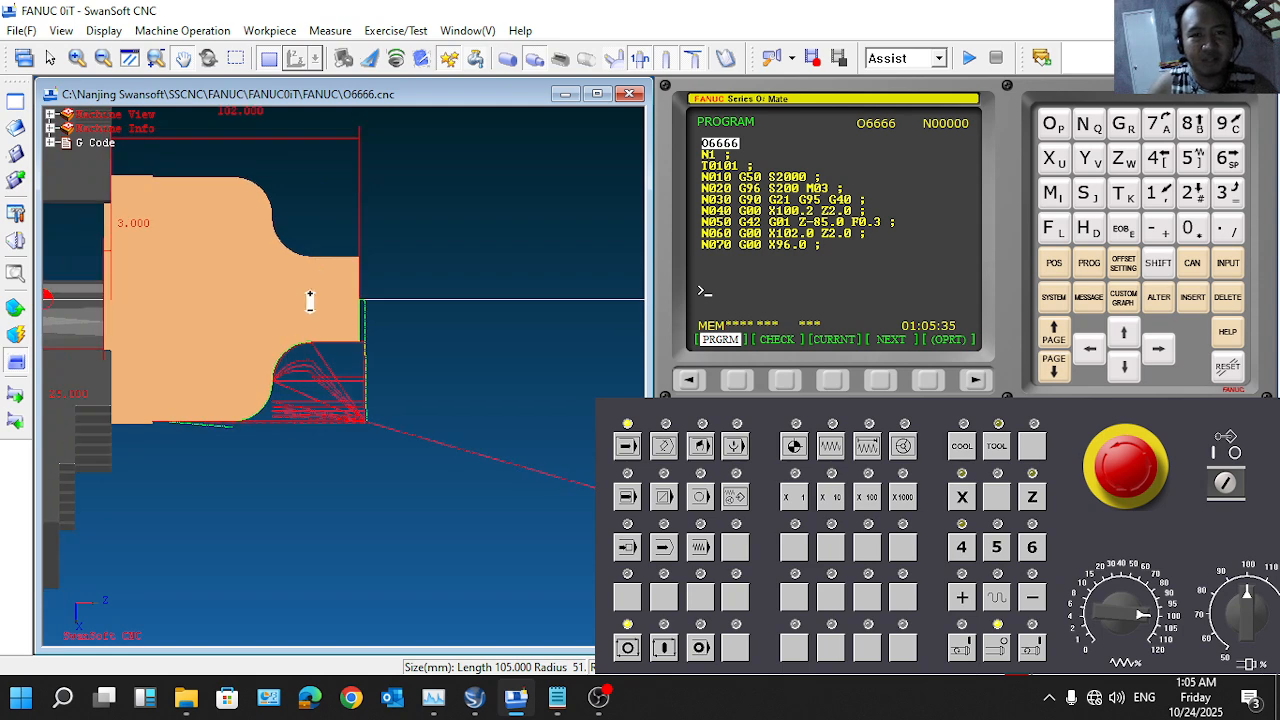
# Step: Replace the machined workpiece with fresh stock of length 105 and diameter 102
pyautogui.click(278, 32)
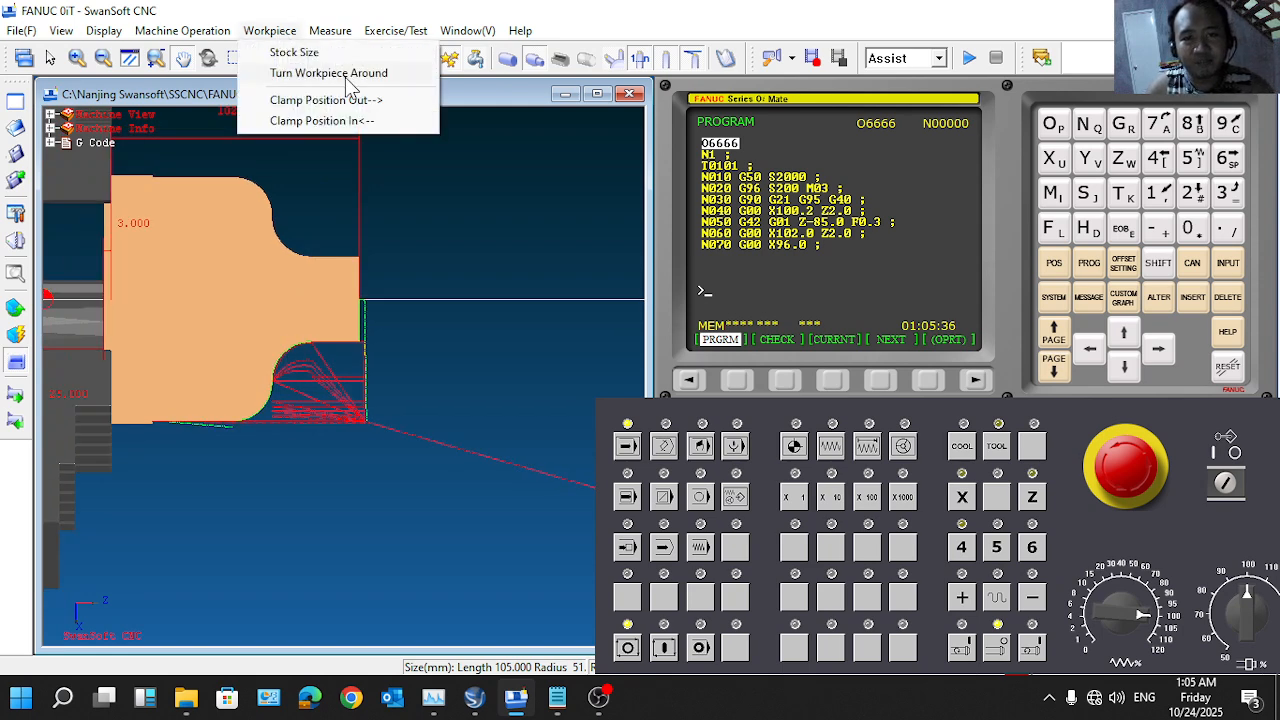
pyautogui.click(300, 54)
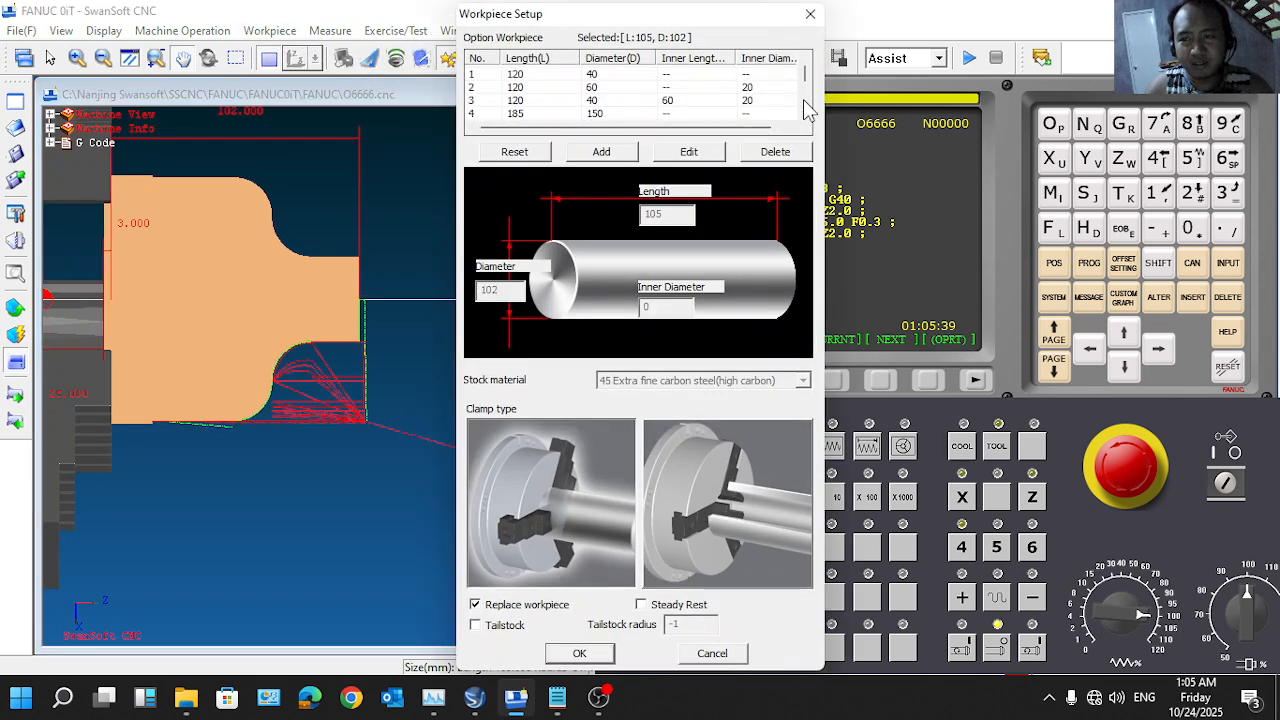
pyautogui.moveTo(812, 88); pyautogui.dragTo(572, 107)
pyautogui.scroll(-2, 596, 110)
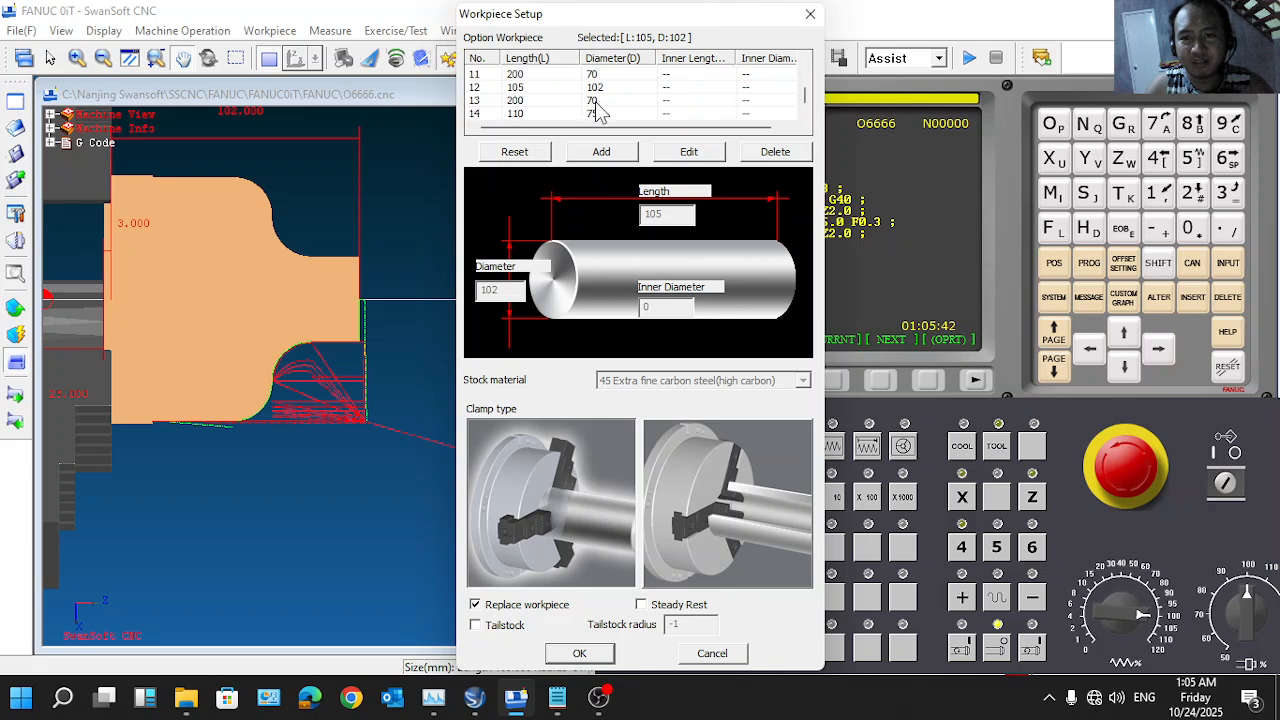
pyautogui.click(600, 89)
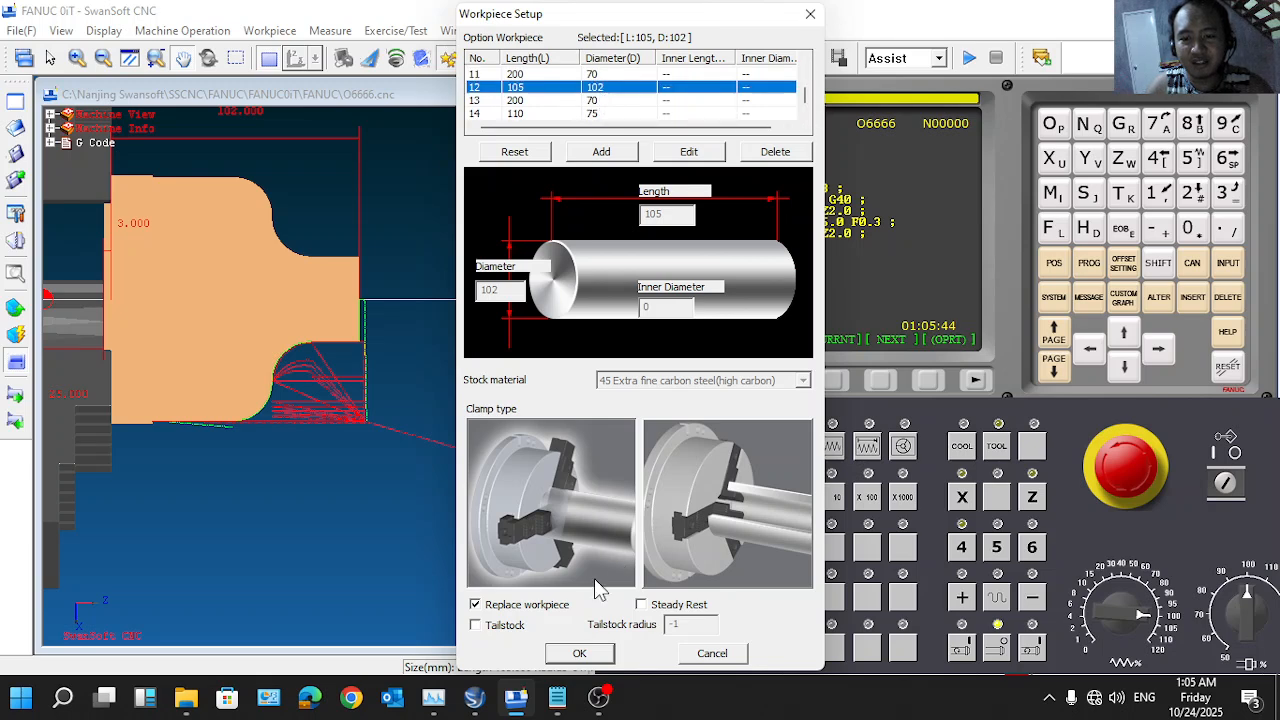
pyautogui.click(578, 653)
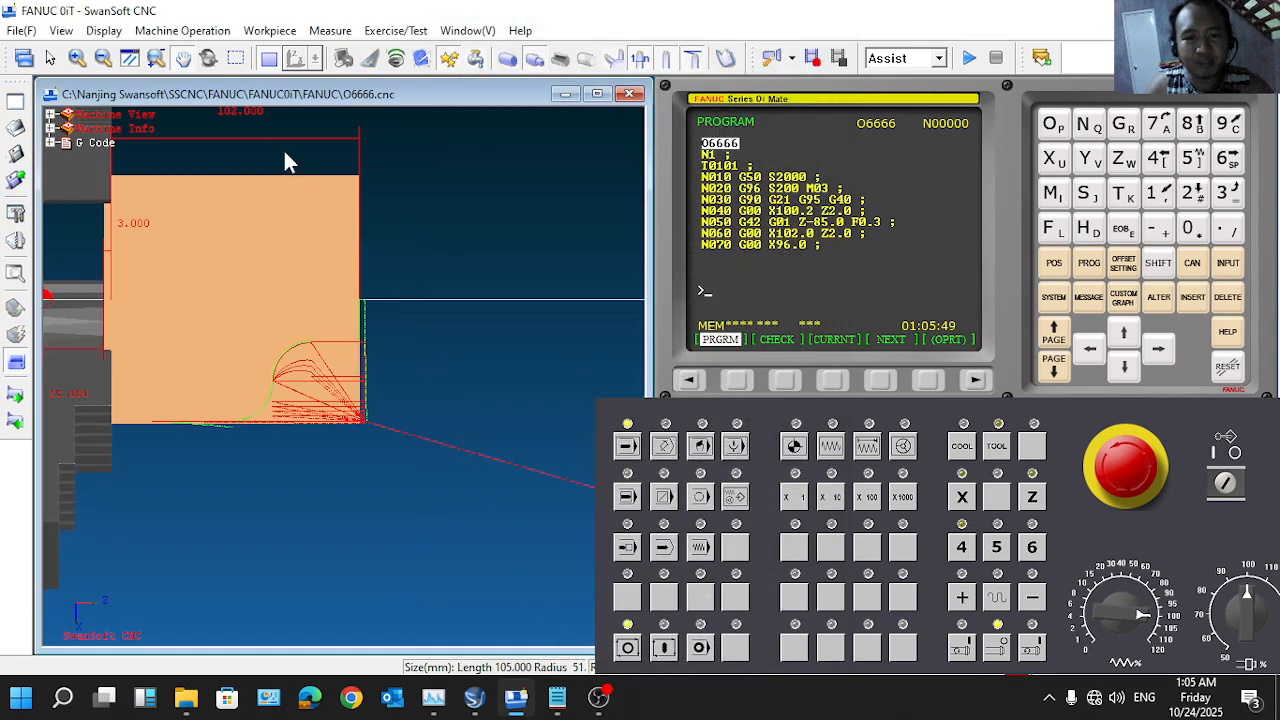
# Step: Switch to the 3D machine view and frame the chucked workpiece from the front
pyautogui.click(272, 60)
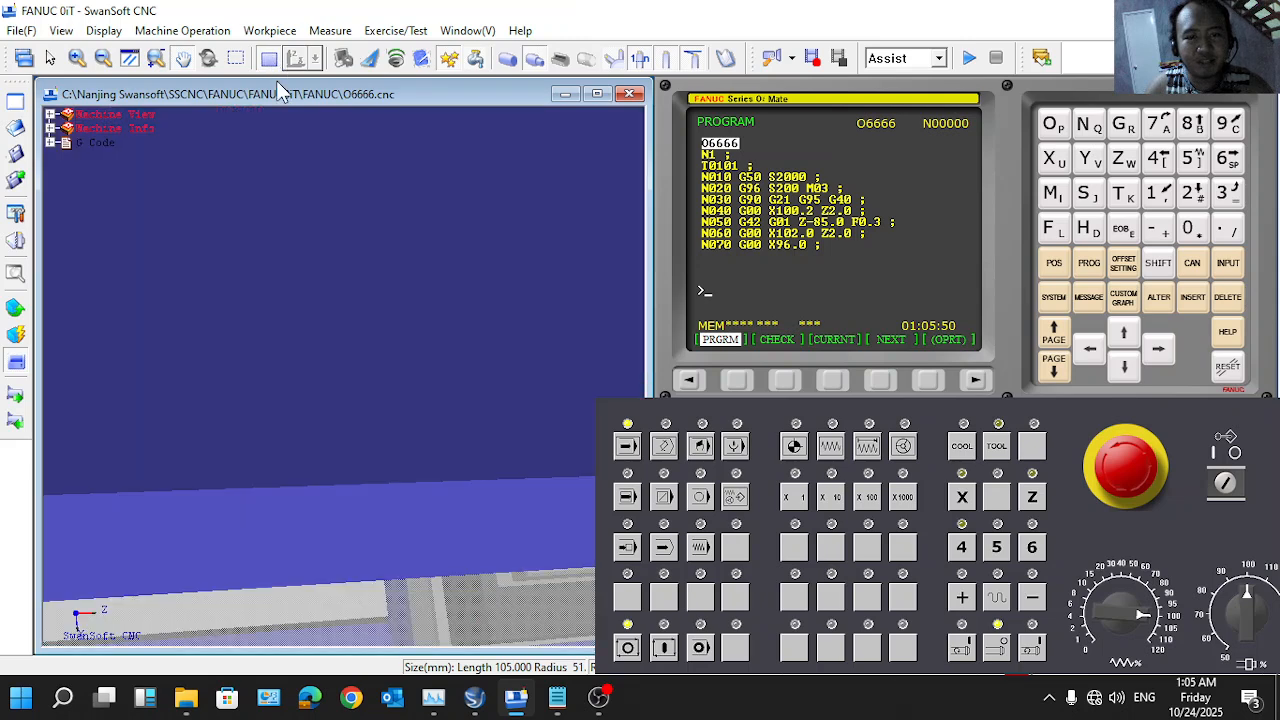
pyautogui.moveTo(314, 354); pyautogui.dragTo(319, 487)
pyautogui.moveTo(237, 433); pyautogui.dragTo(147, 376)
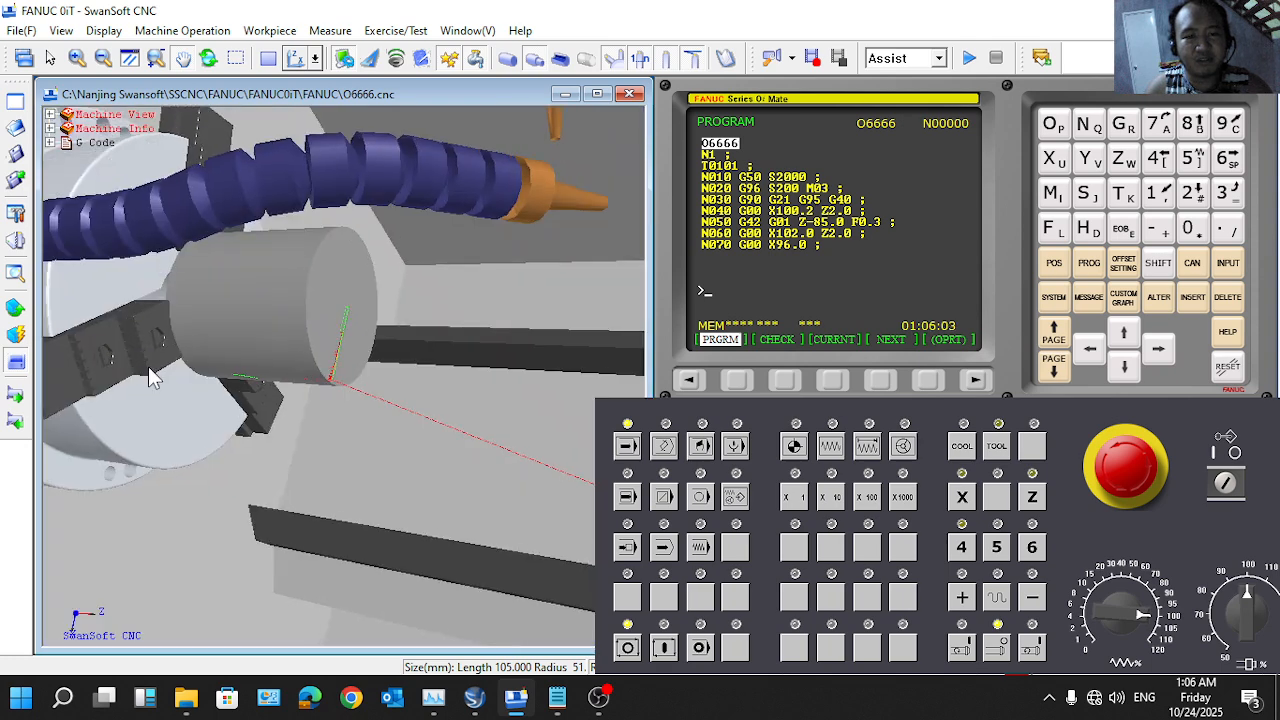
pyautogui.moveTo(306, 368); pyautogui.dragTo(322, 377)
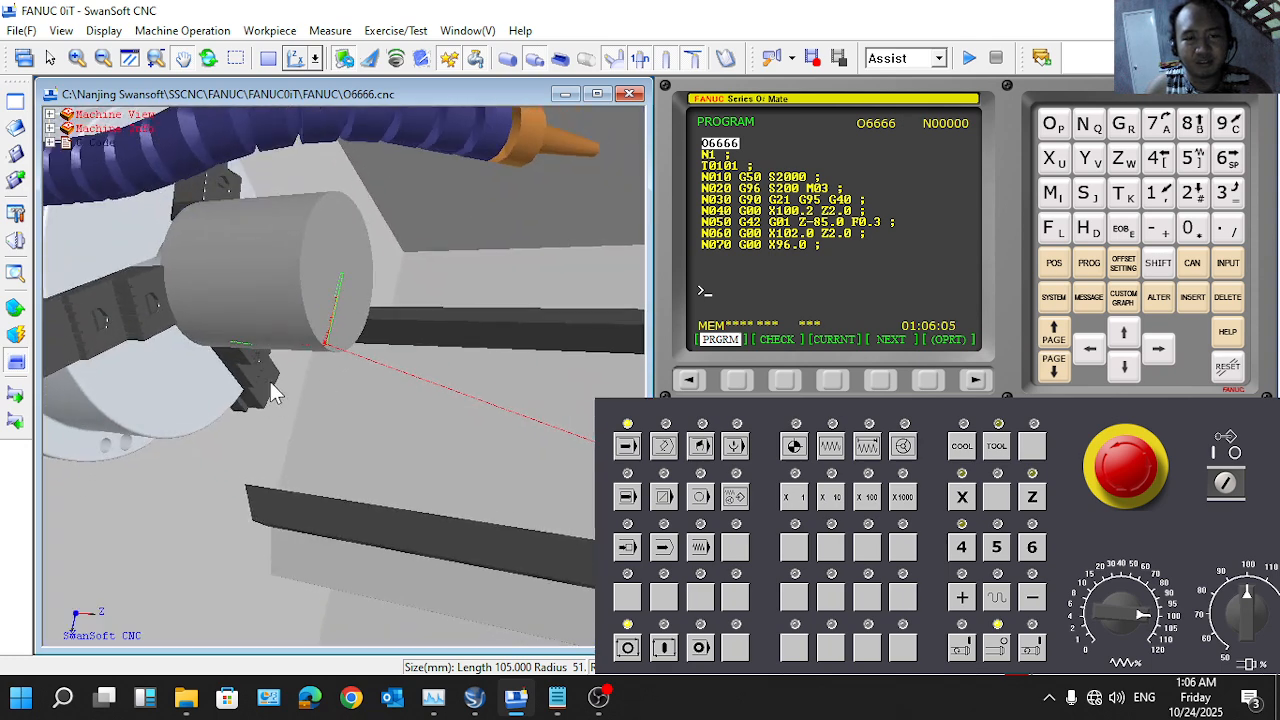
pyautogui.moveTo(245, 375); pyautogui.dragTo(304, 417)
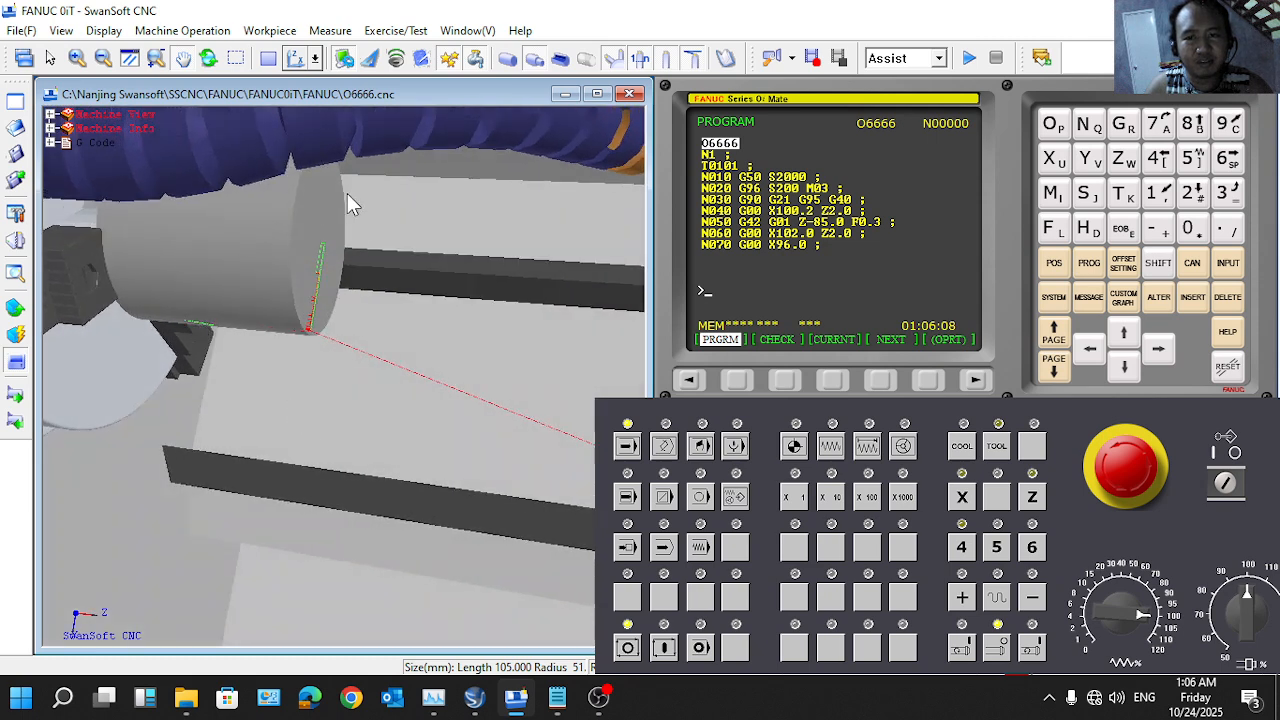
pyautogui.scroll(-2, 347, 195)
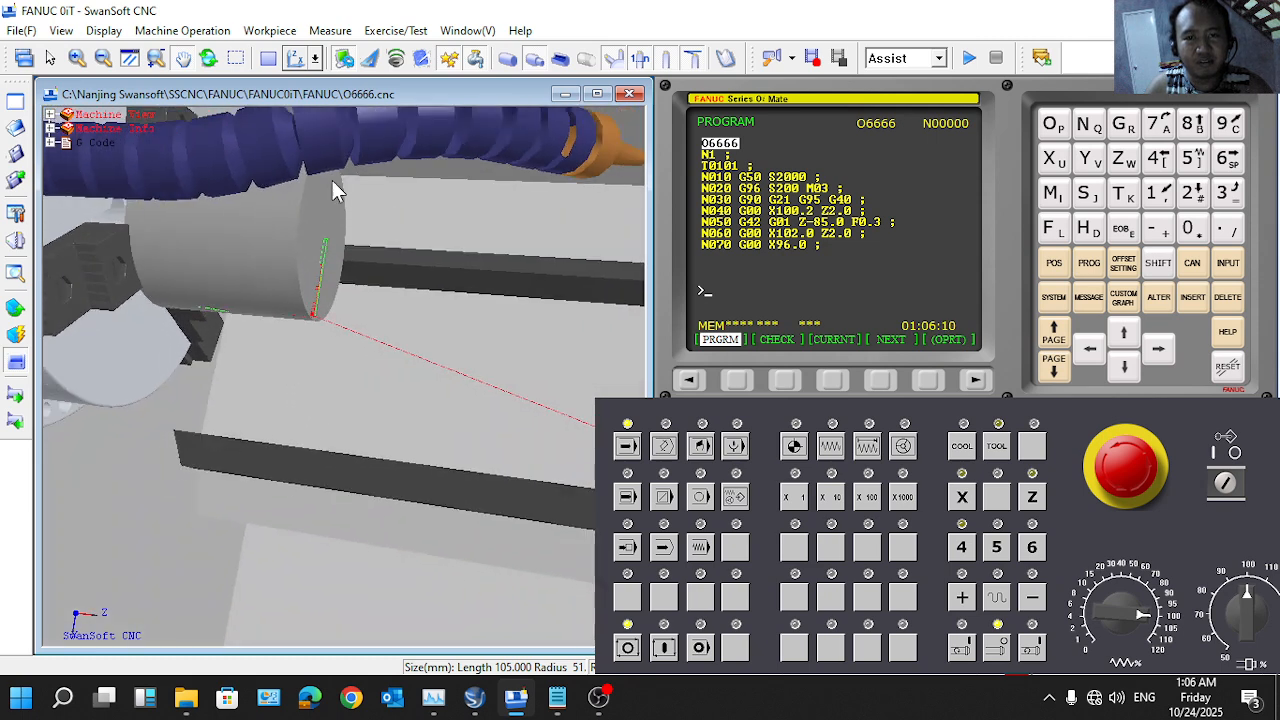
# Step: Shorten both length segments of coolant pipe 2 and reduce its angle 1 to move it clear of the workpiece
pyautogui.click(17, 309)
pyautogui.click(125, 356)
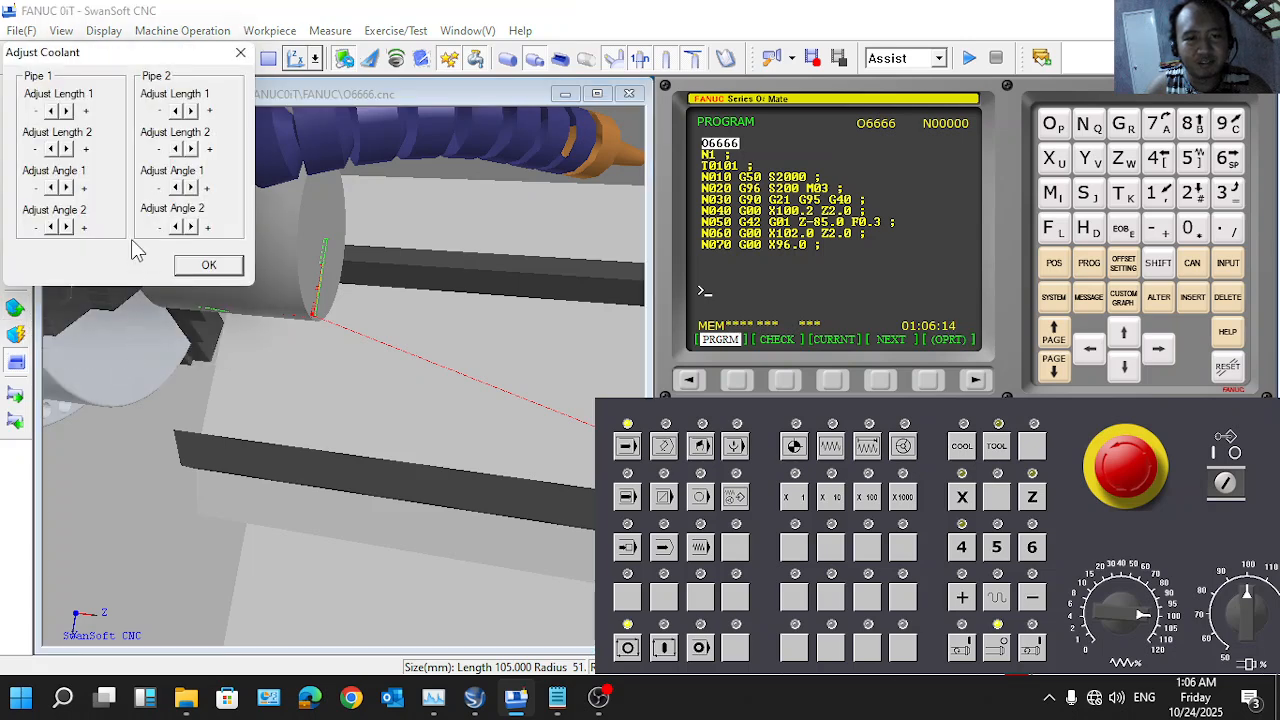
pyautogui.click(178, 149)
pyautogui.click(178, 149)
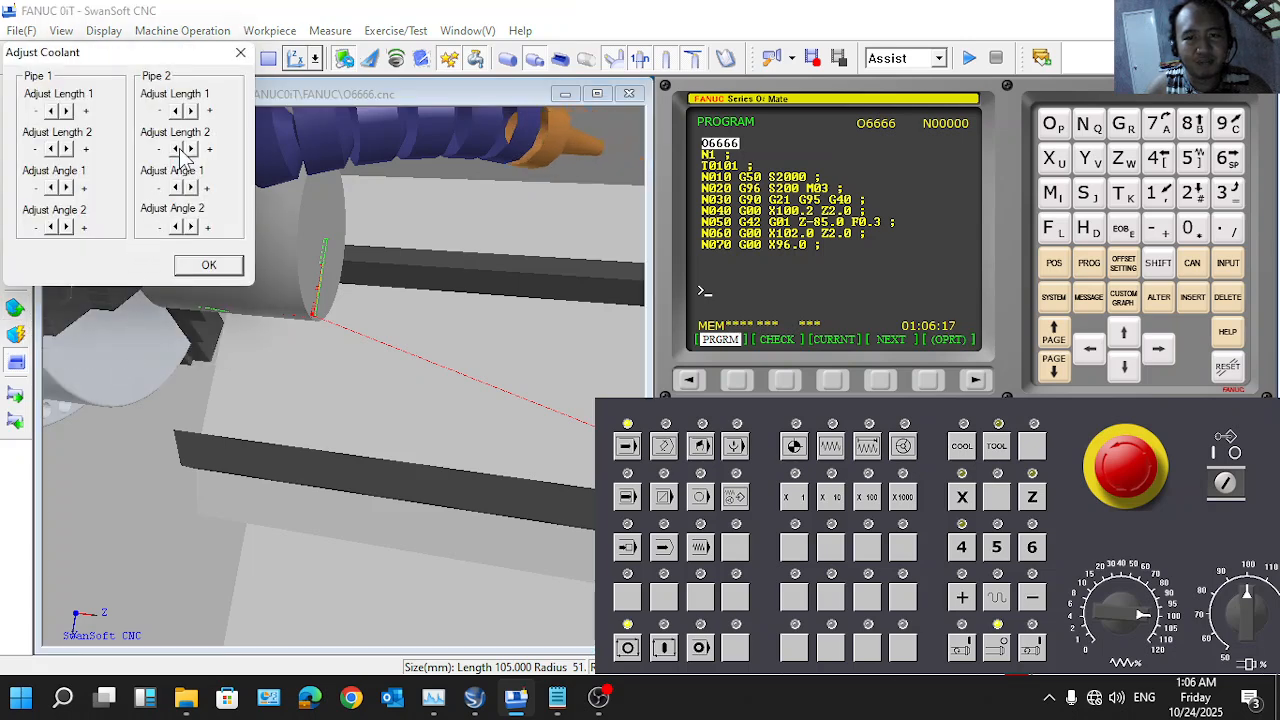
pyautogui.click(177, 111)
pyautogui.click(177, 111)
pyautogui.click(177, 111)
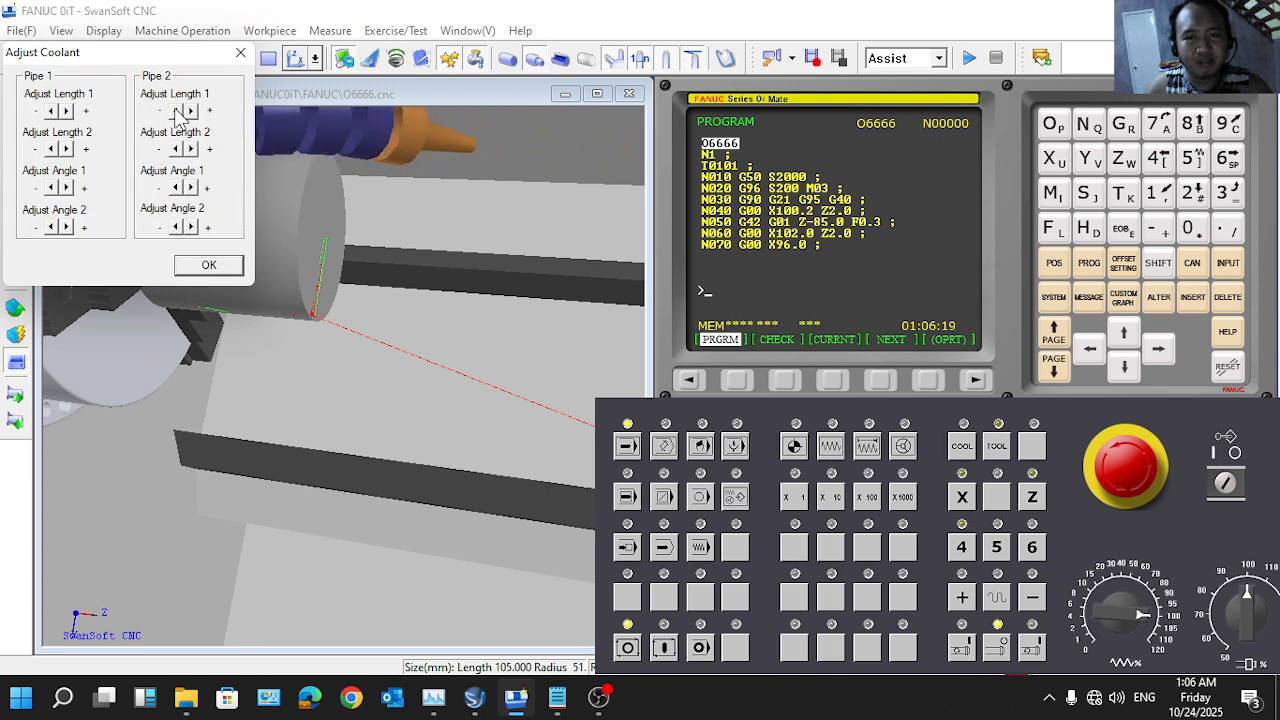
pyautogui.click(179, 189)
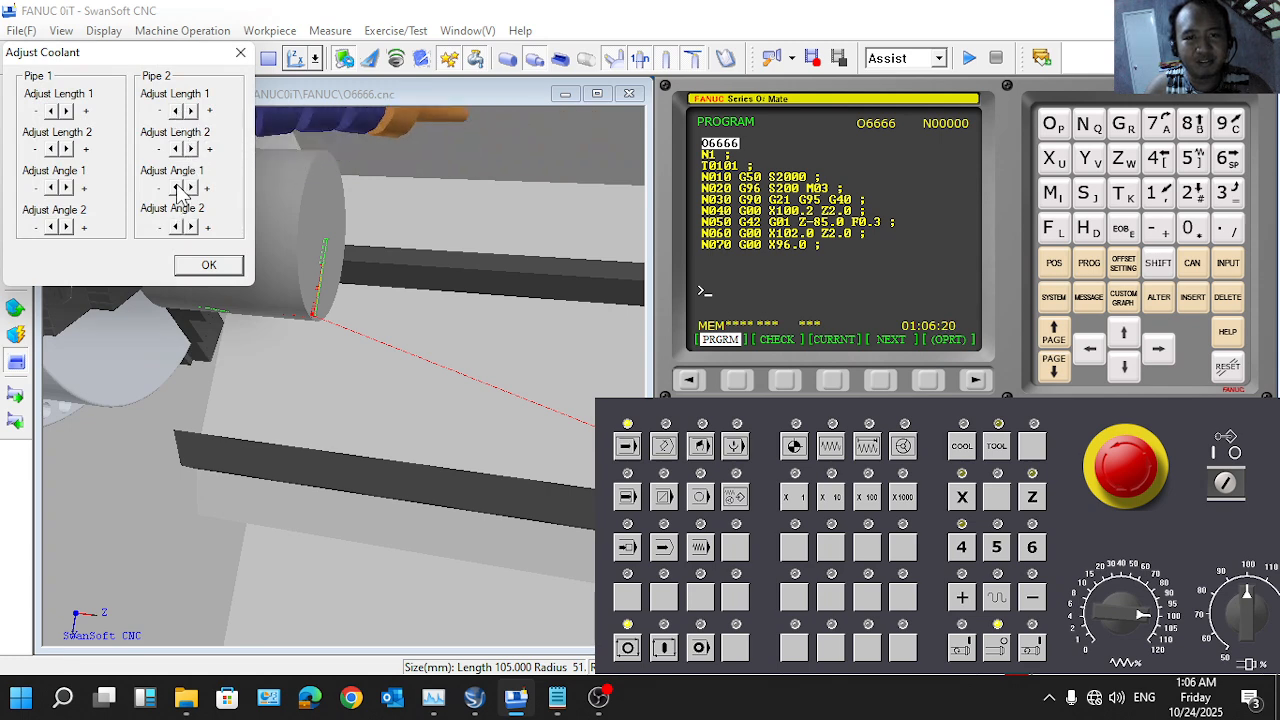
pyautogui.click(179, 189)
pyautogui.click(208, 266)
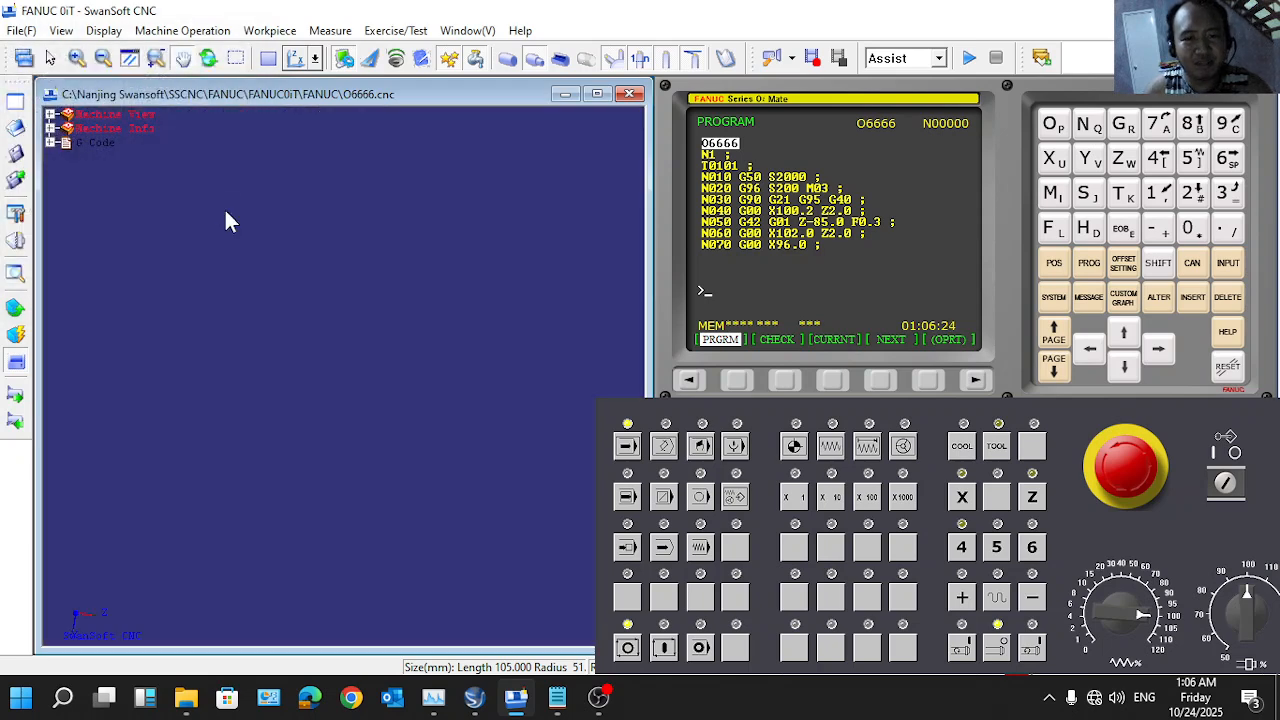
pyautogui.scroll(1, 234, 255)
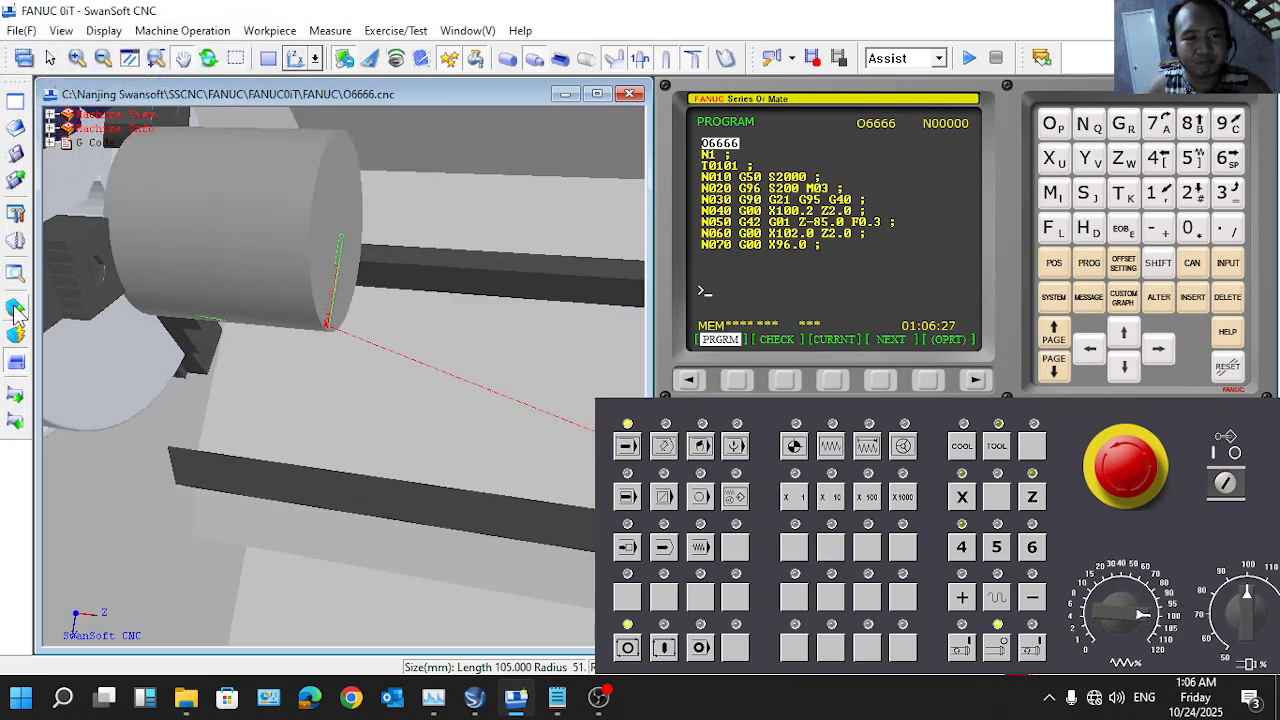
# Step: Open the machine door, inspect the chucked workpiece and coolant pipes from another angle, and close the door again
pyautogui.click(16, 362)
pyautogui.scroll(-3, 240, 335)
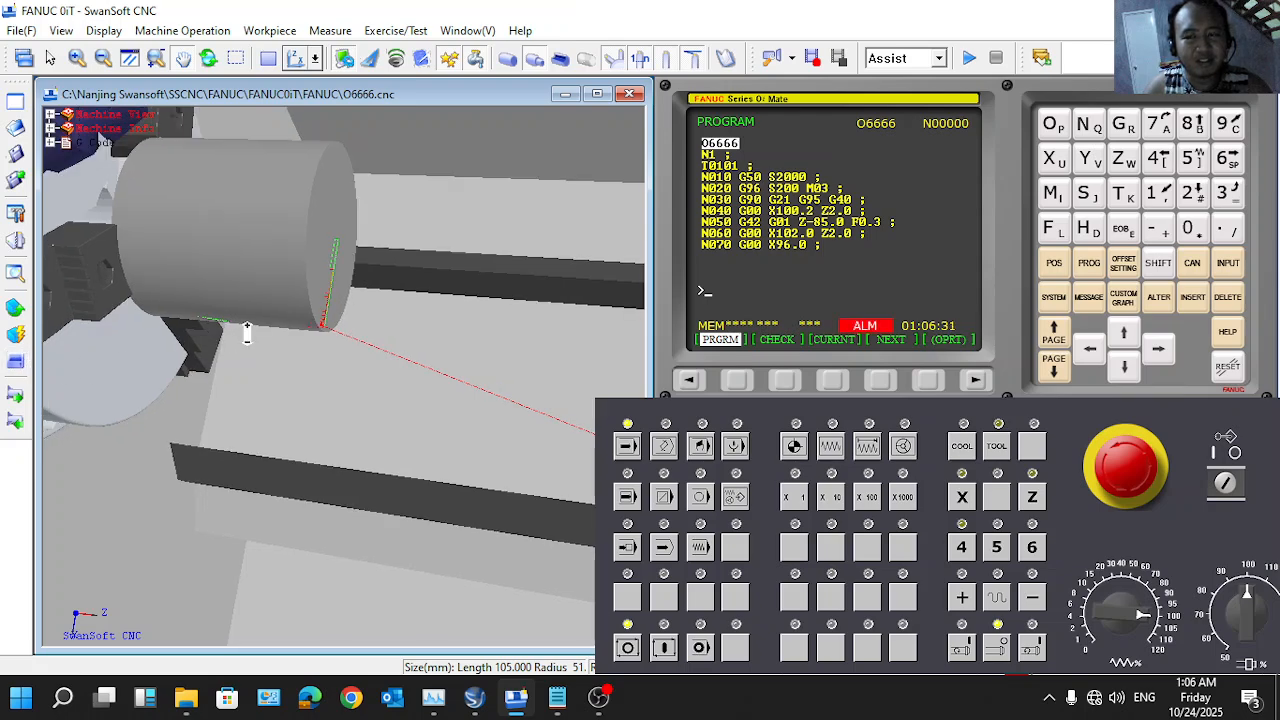
pyautogui.moveTo(239, 344); pyautogui.dragTo(233, 165)
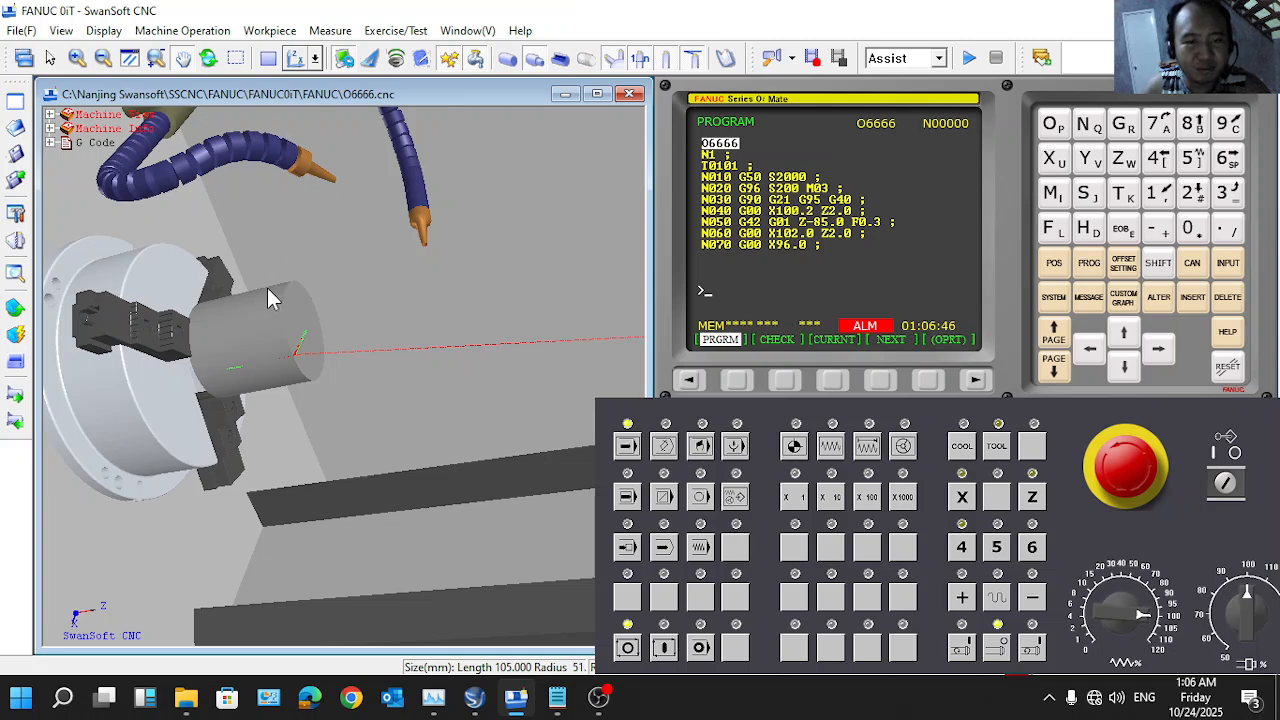
pyautogui.click(15, 366)
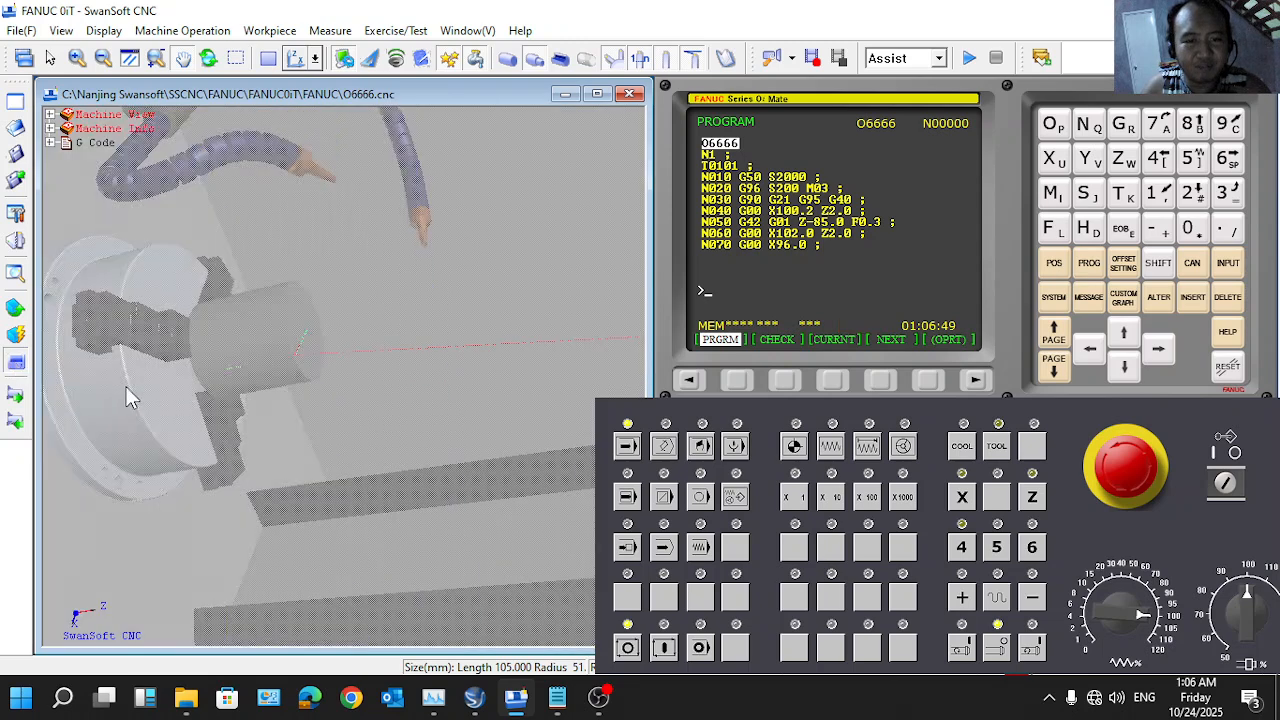
# Step: Frame the chucked stock in the machine view and start the automatic cycle of program O6666
pyautogui.scroll(3, 127, 387)
pyautogui.moveTo(244, 290); pyautogui.dragTo(314, 345)
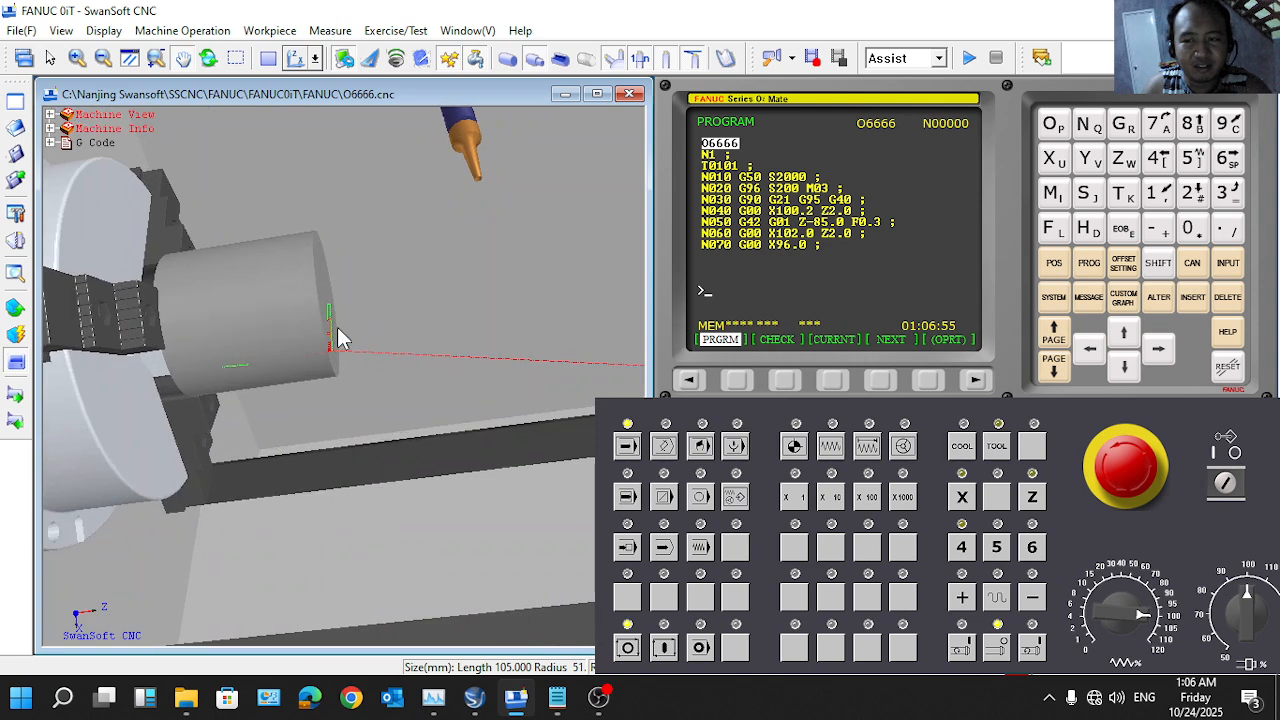
pyautogui.moveTo(278, 354); pyautogui.dragTo(320, 349)
pyautogui.click(665, 647)
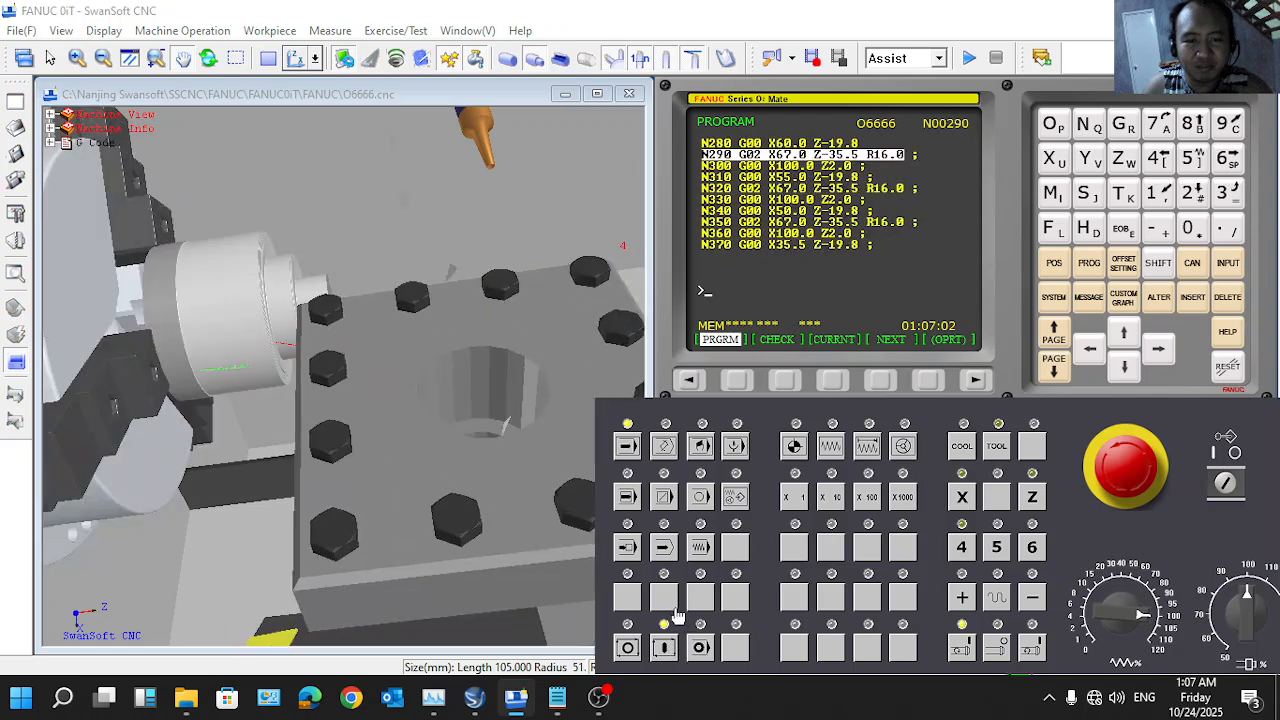
# Step: Examine the arc cutting close up and inspect the finished workpiece contour together with its tool paths
pyautogui.moveTo(477, 450); pyautogui.dragTo(319, 348)
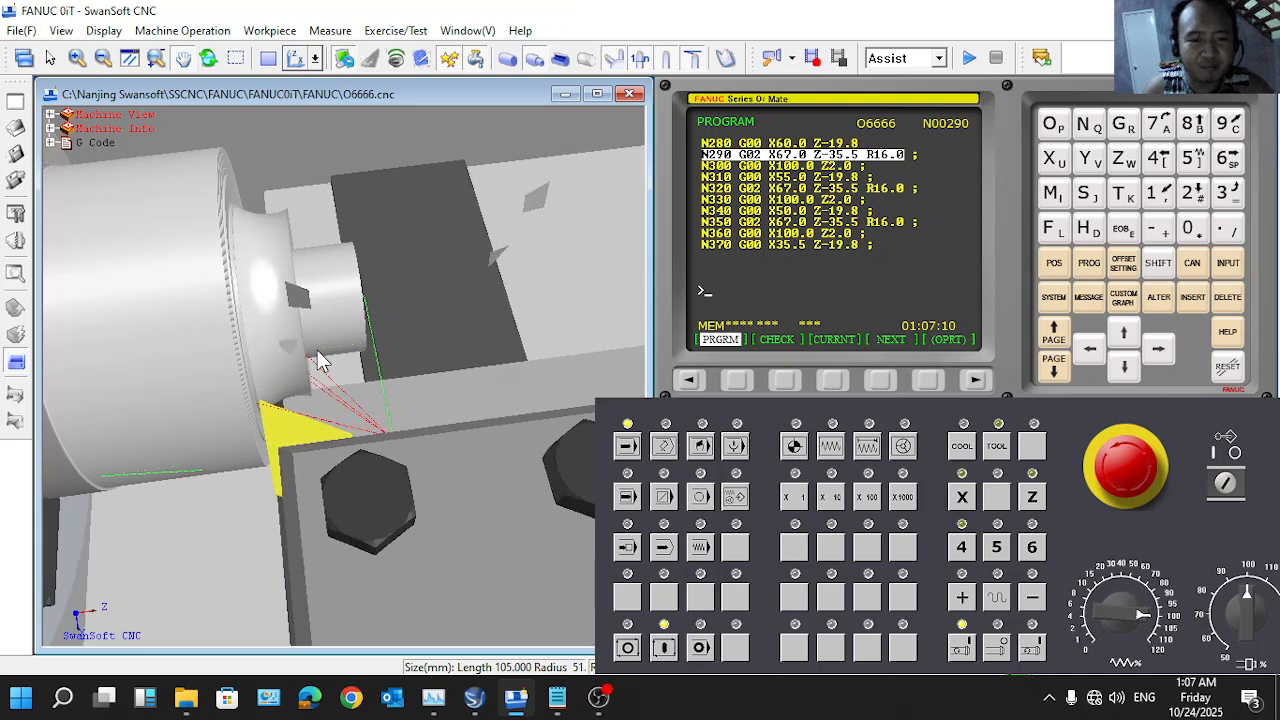
pyautogui.moveTo(316, 352); pyautogui.dragTo(333, 297)
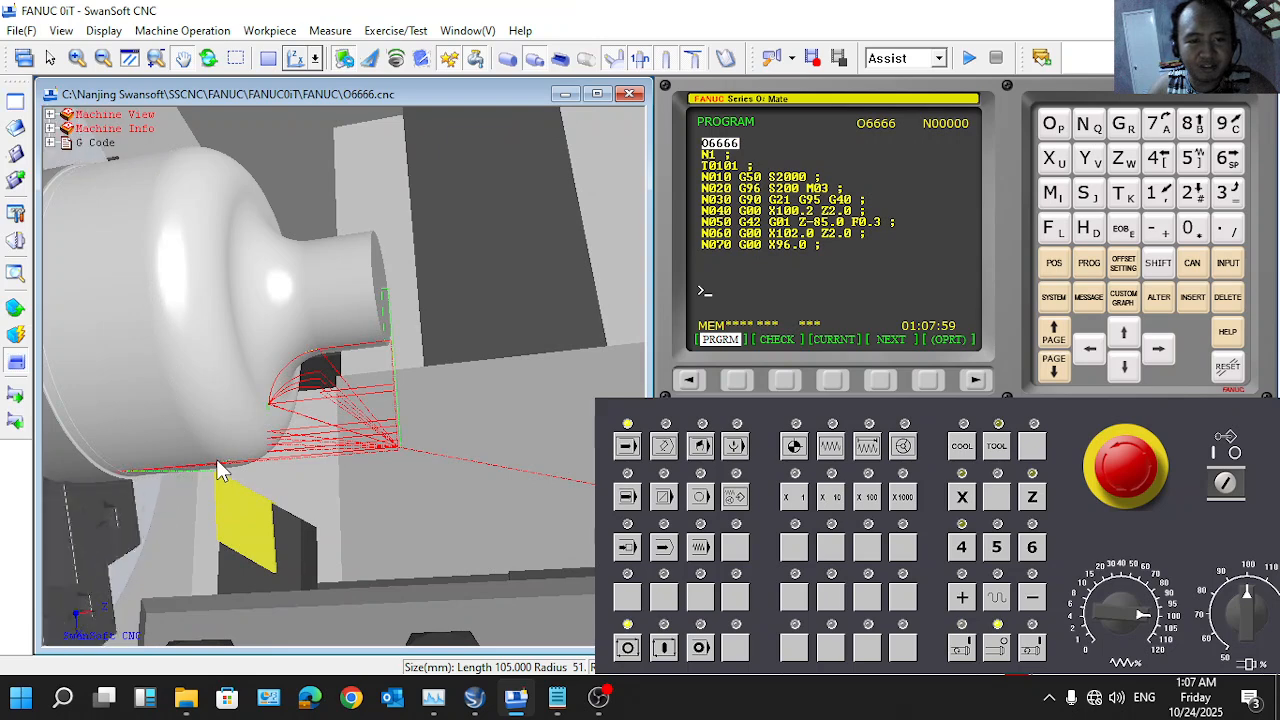
pyautogui.moveTo(420, 243); pyautogui.dragTo(312, 324)
pyautogui.scroll(5, 273, 346)
pyautogui.moveTo(226, 392); pyautogui.dragTo(244, 356)
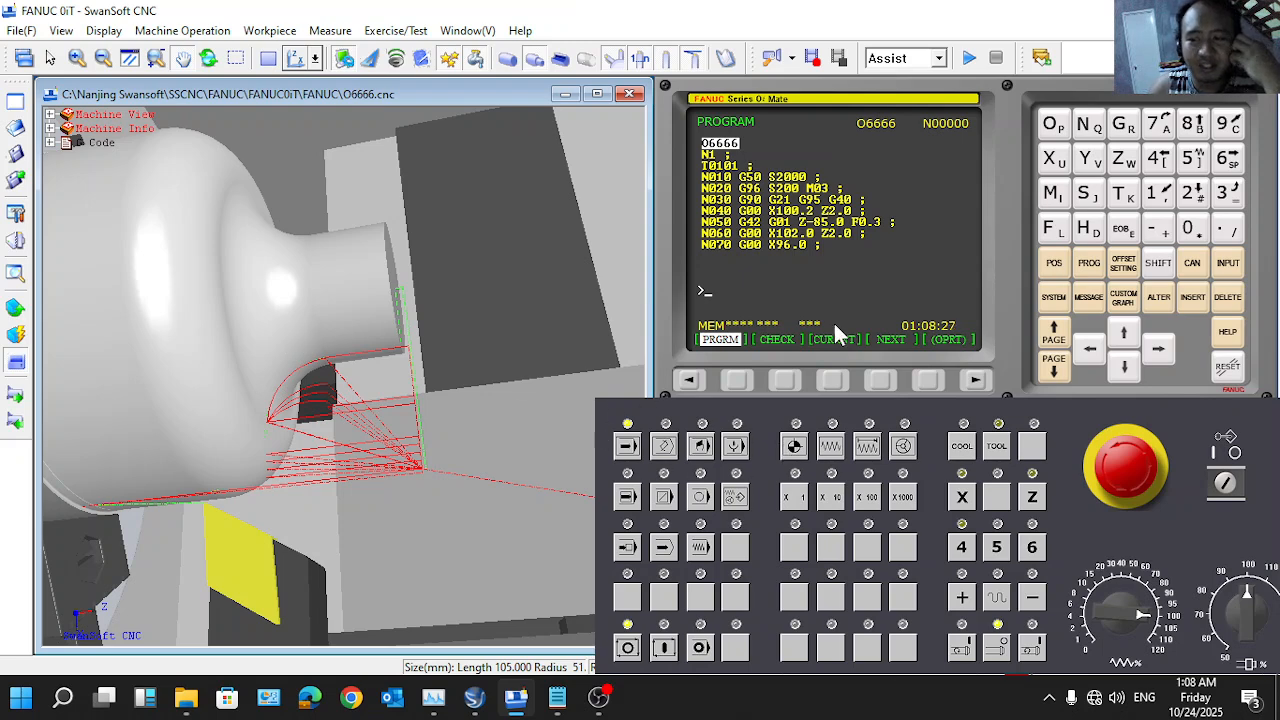
# Step: Read the FANUC 0iT system introduction in the help, covering edit keys, program input and position display, and close it
pyautogui.click(519, 31)
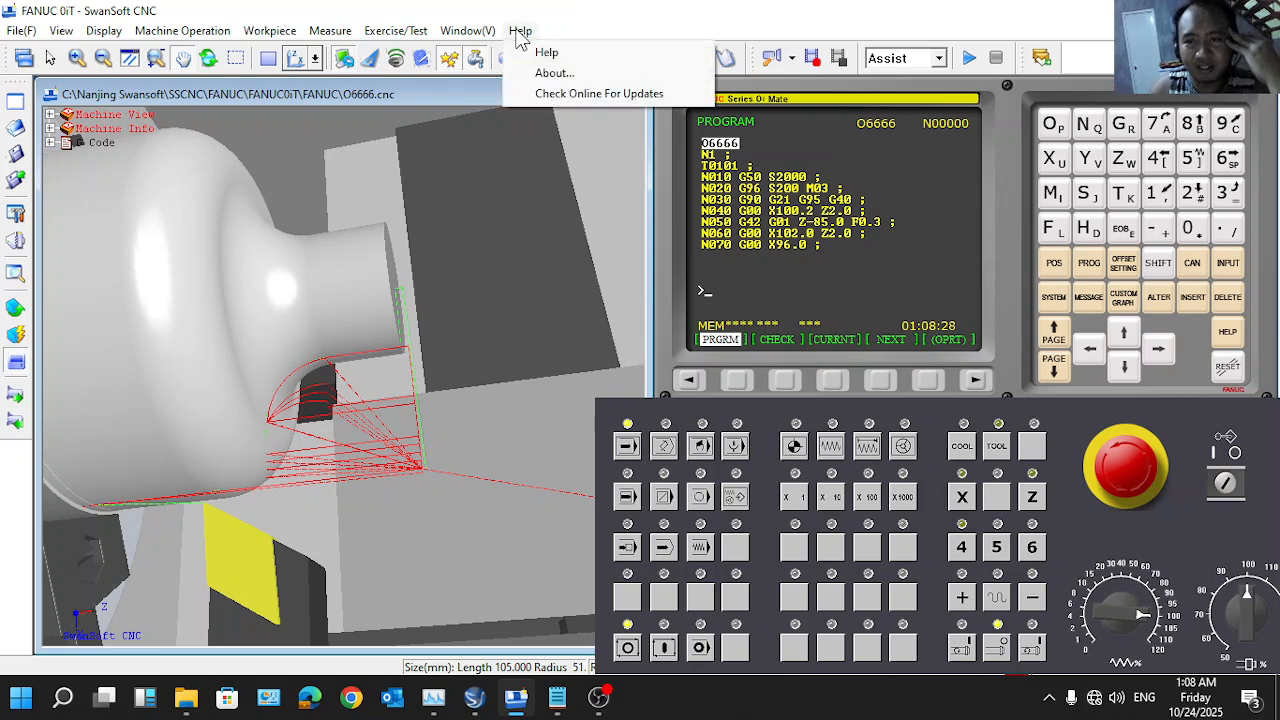
pyautogui.click(555, 57)
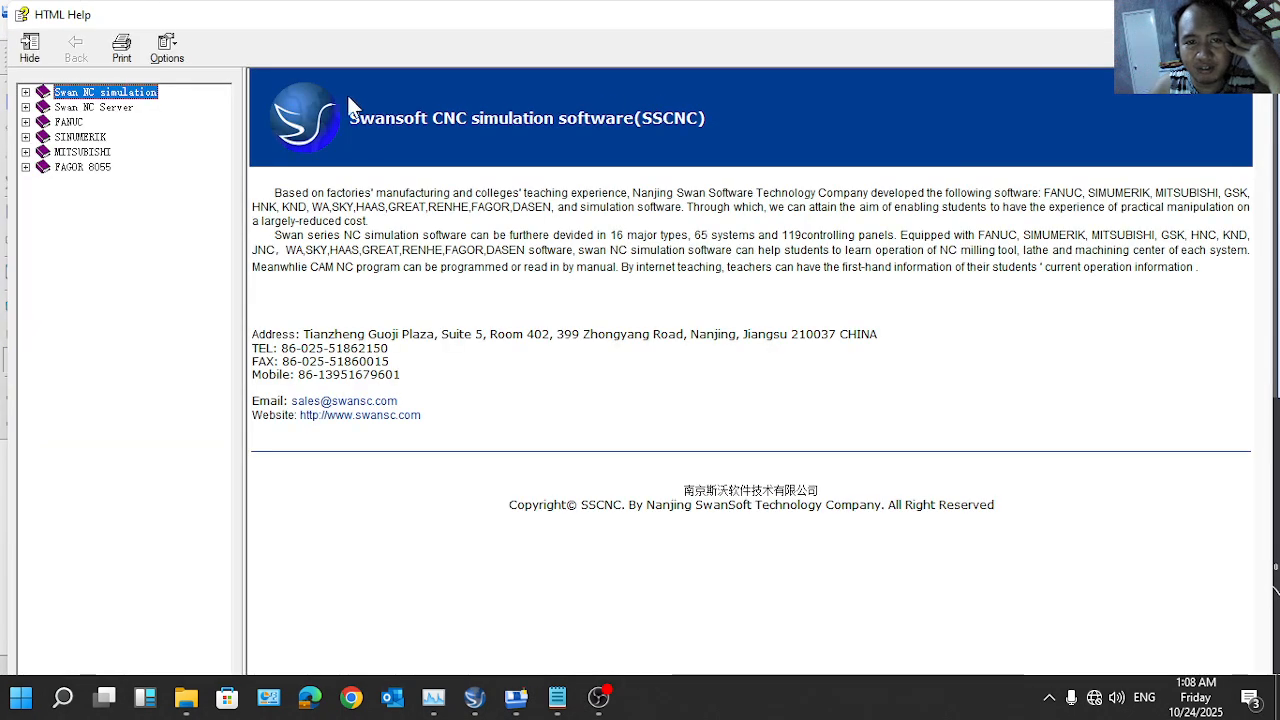
pyautogui.click(25, 121)
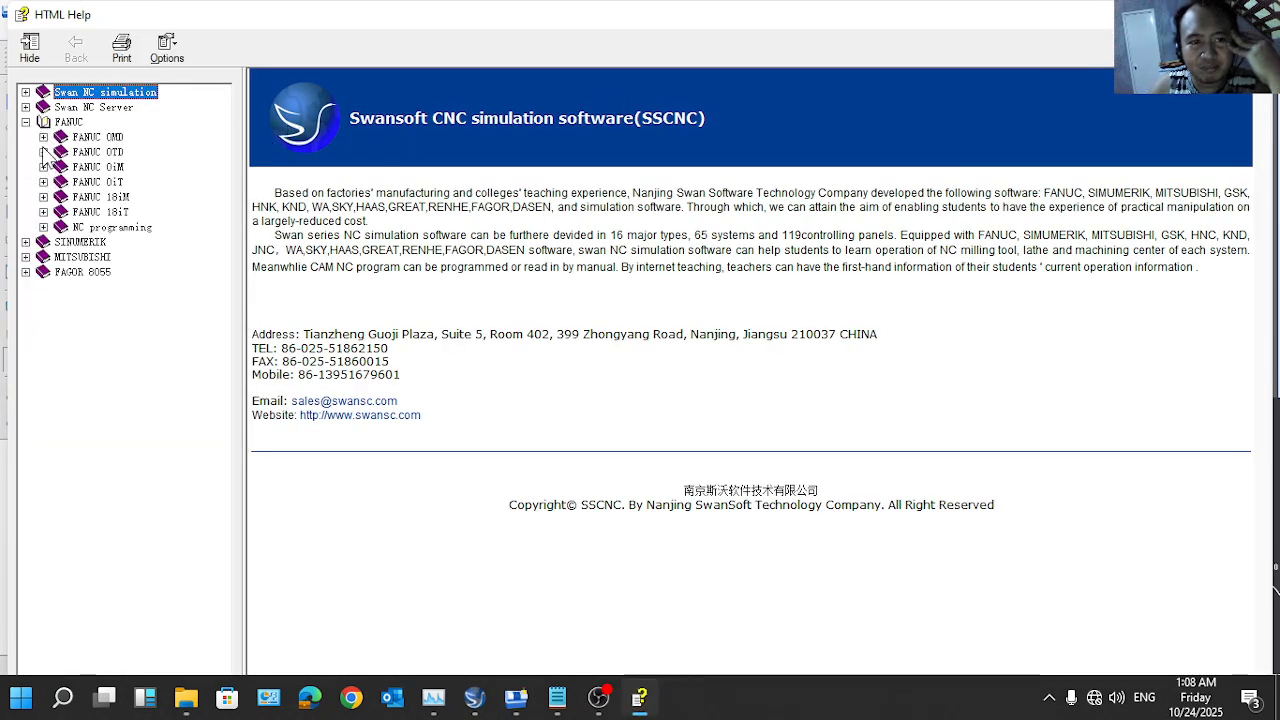
pyautogui.click(44, 183)
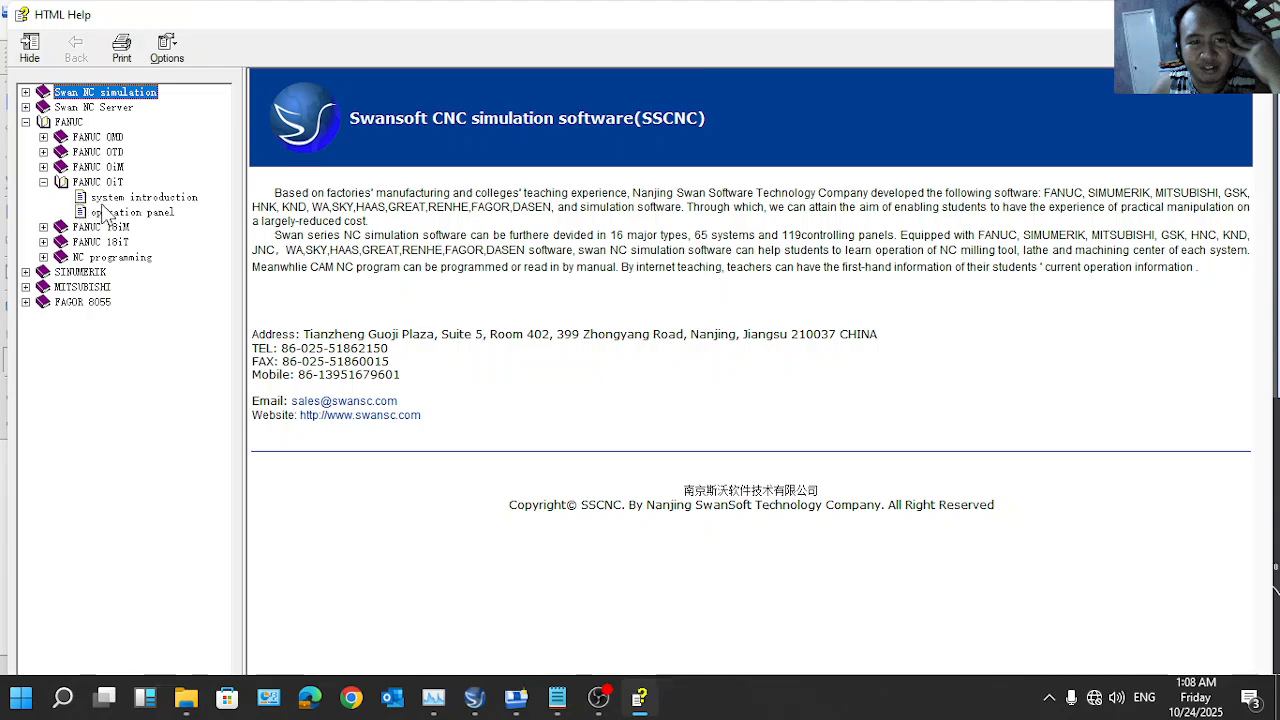
pyautogui.click(110, 200)
pyautogui.scroll(-10, 583, 310)
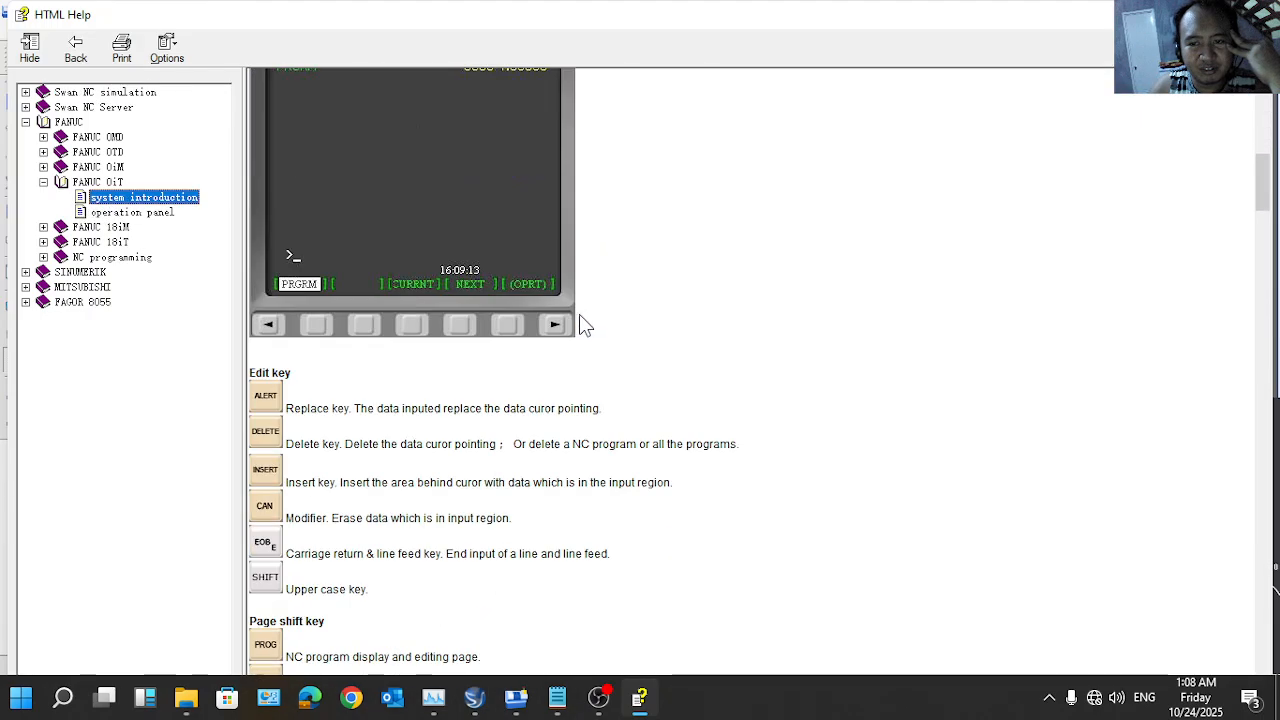
pyautogui.scroll(-20, 582, 330)
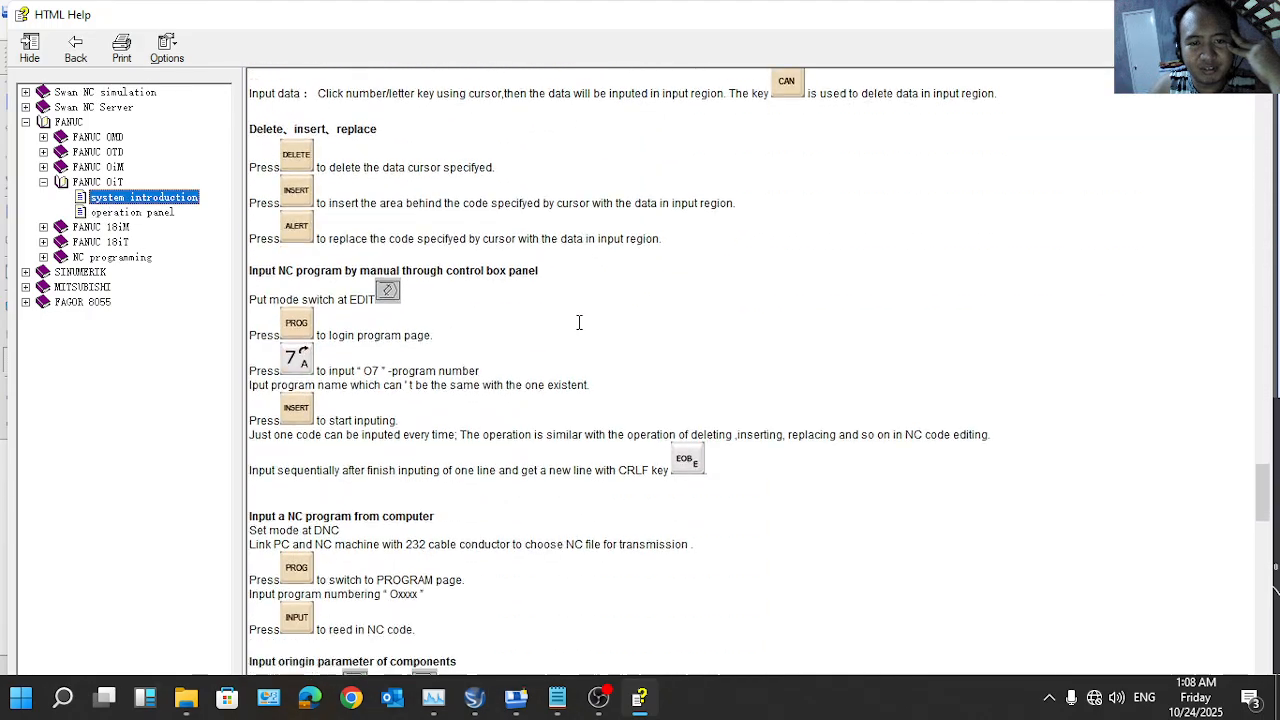
pyautogui.scroll(-10, 578, 333)
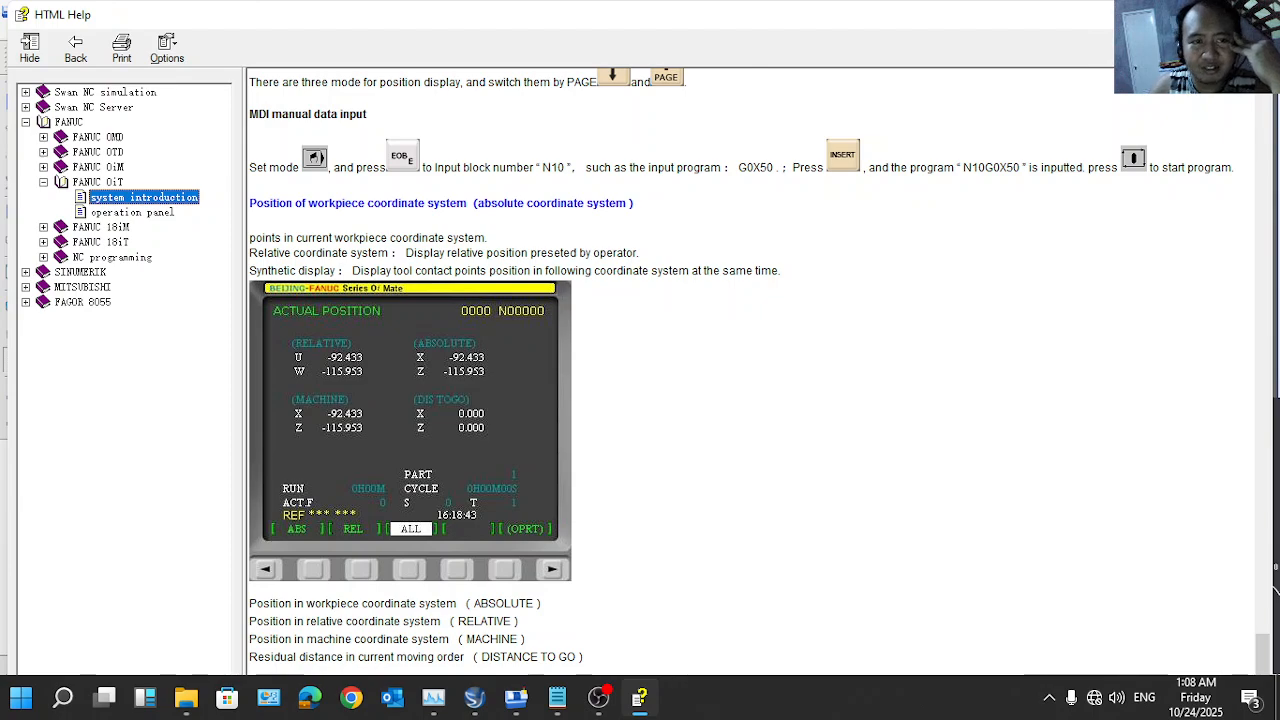
pyautogui.click(1250, 14)
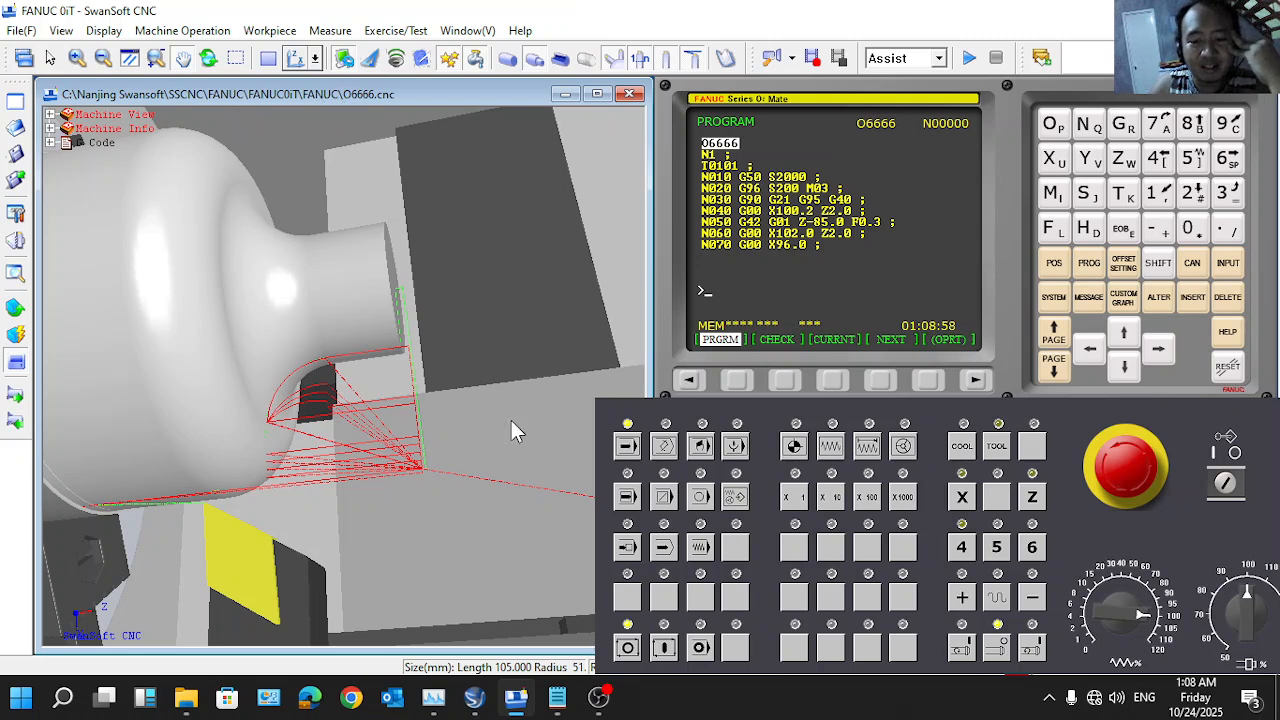
# Step: Switch to Notepad to review the source text of program O6666, and put the window away again
pyautogui.click(557, 697)
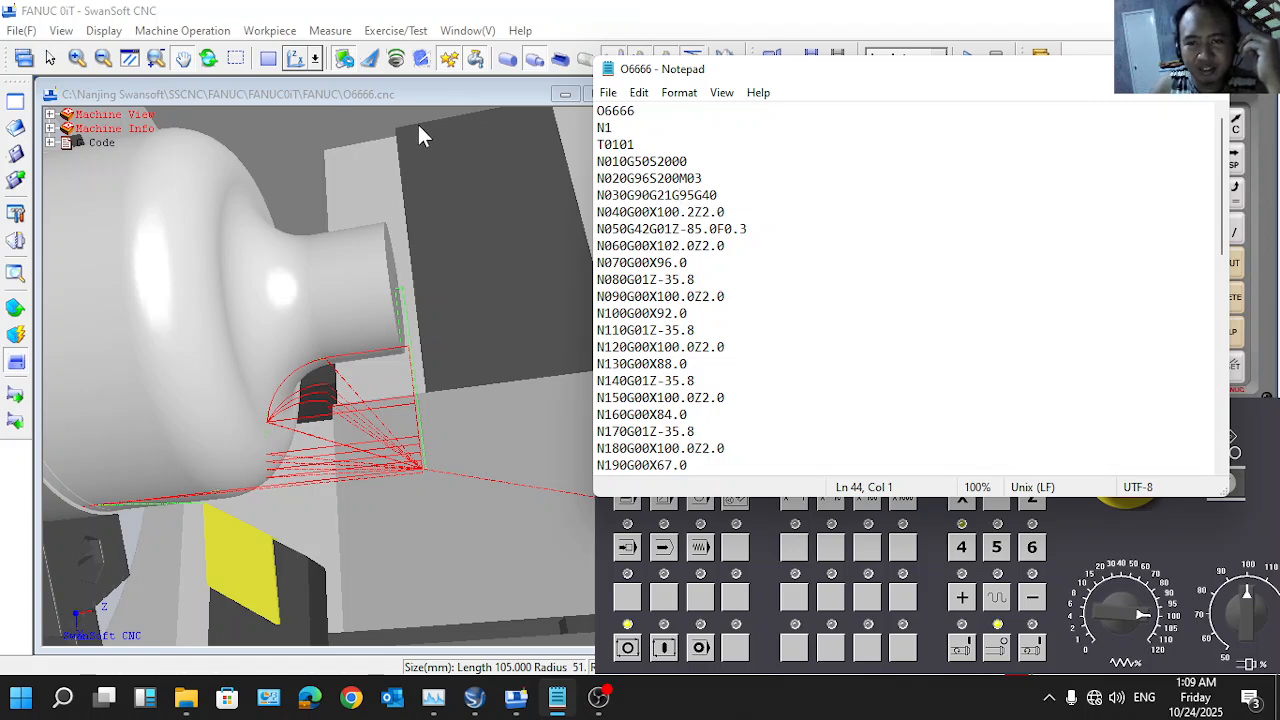
pyautogui.click(1108, 69)
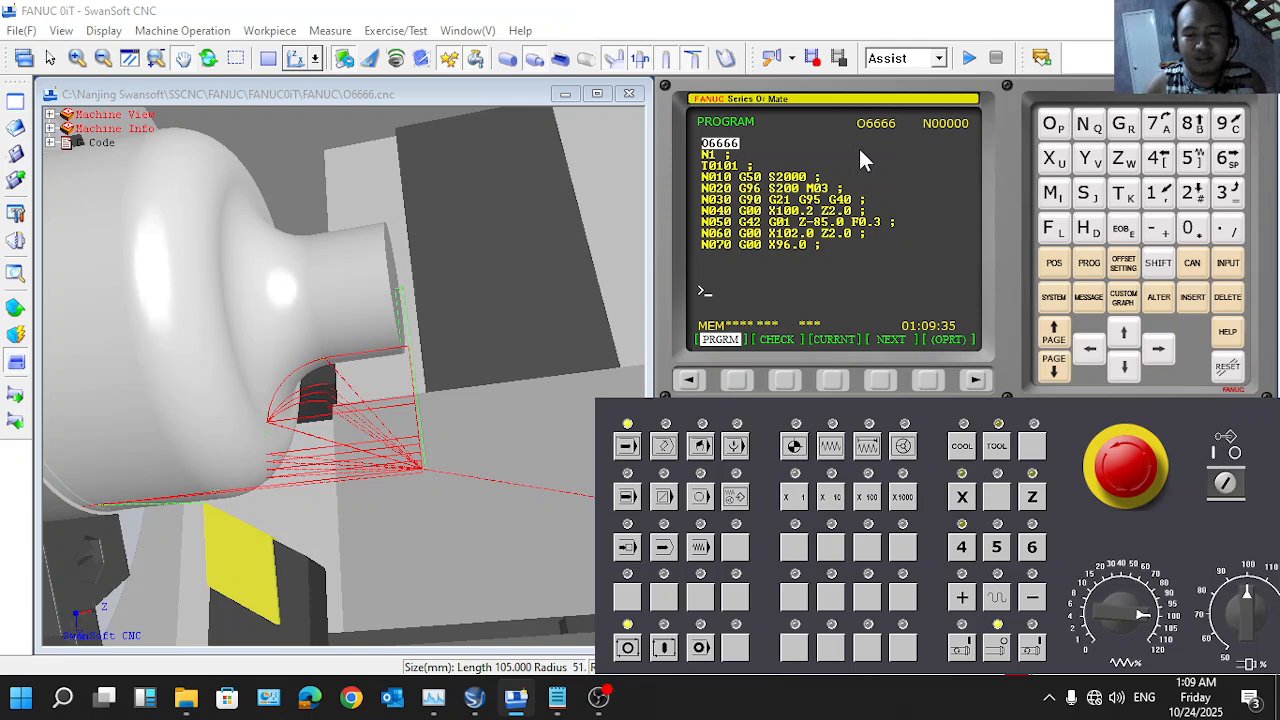
pyautogui.click(598, 697)
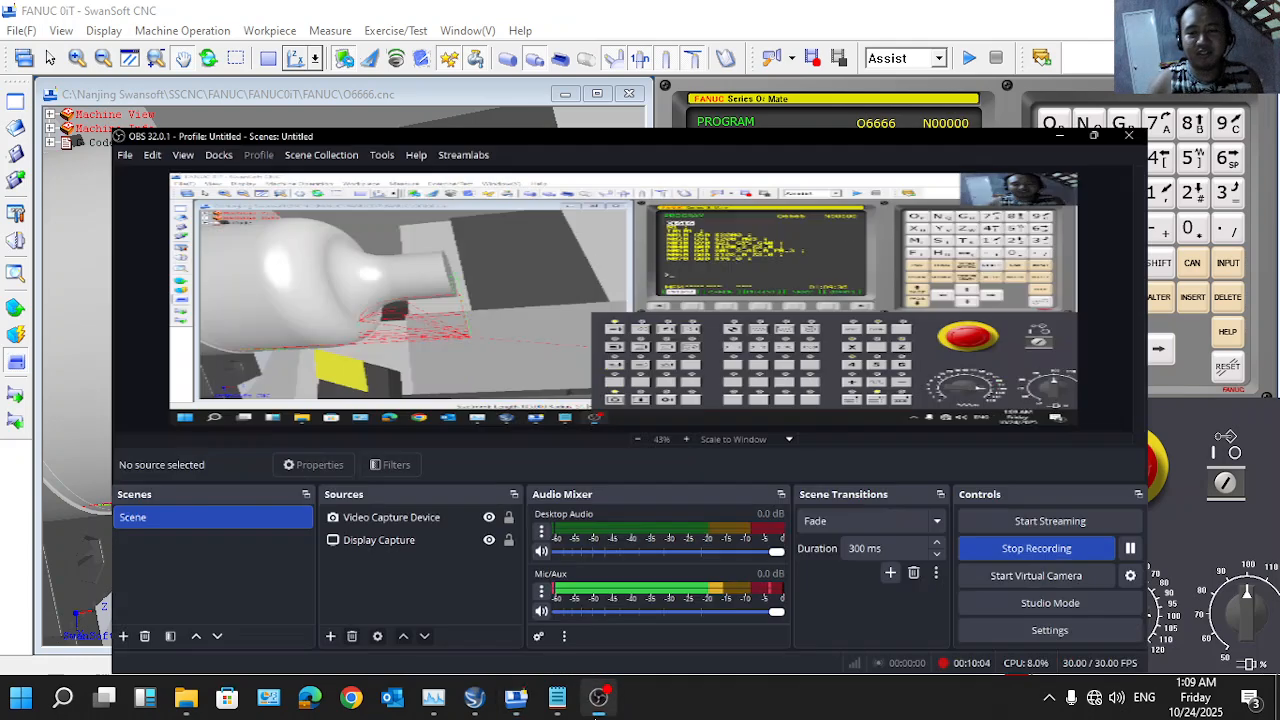